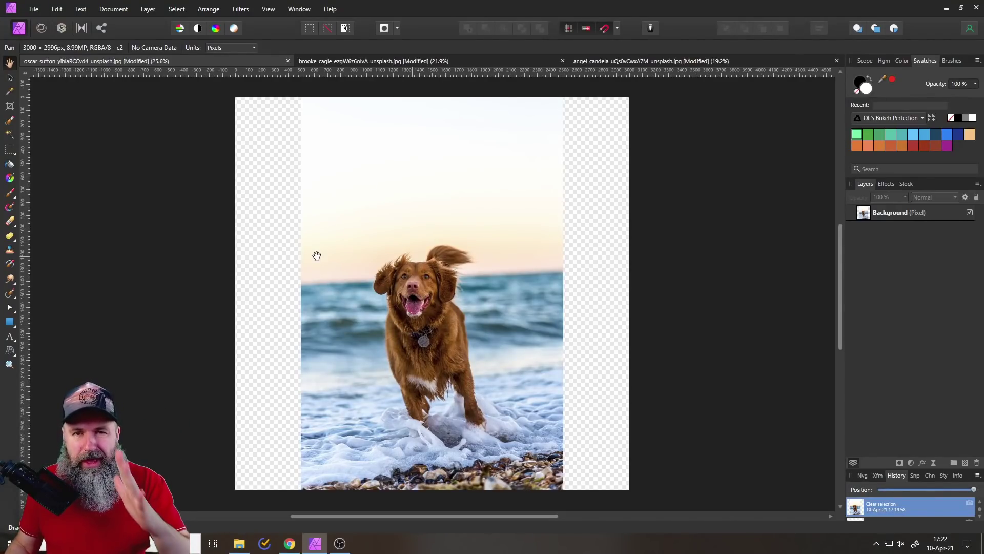
# Step: Switch to the third photo and toggle its transparent background off and back on
pyautogui.click(386, 64)
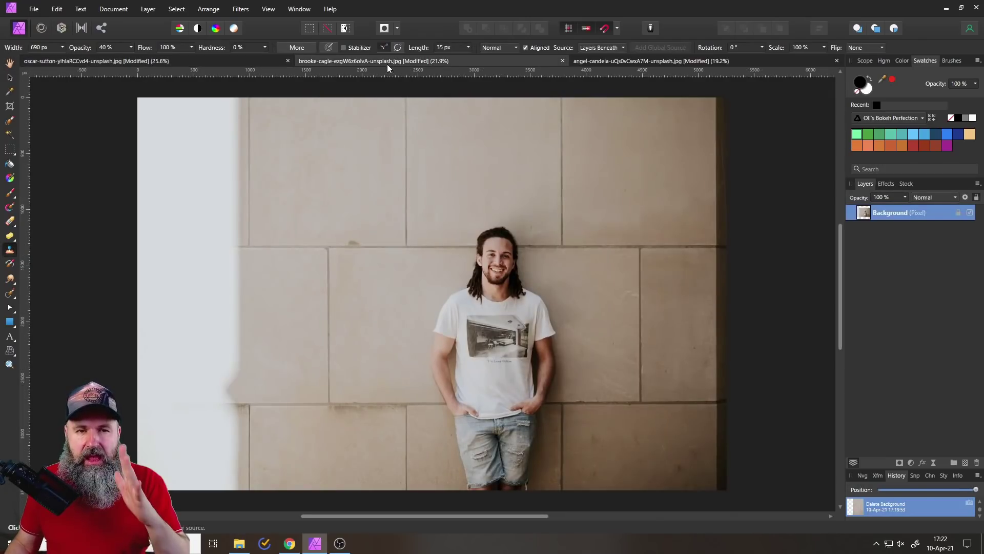
pyautogui.click(654, 64)
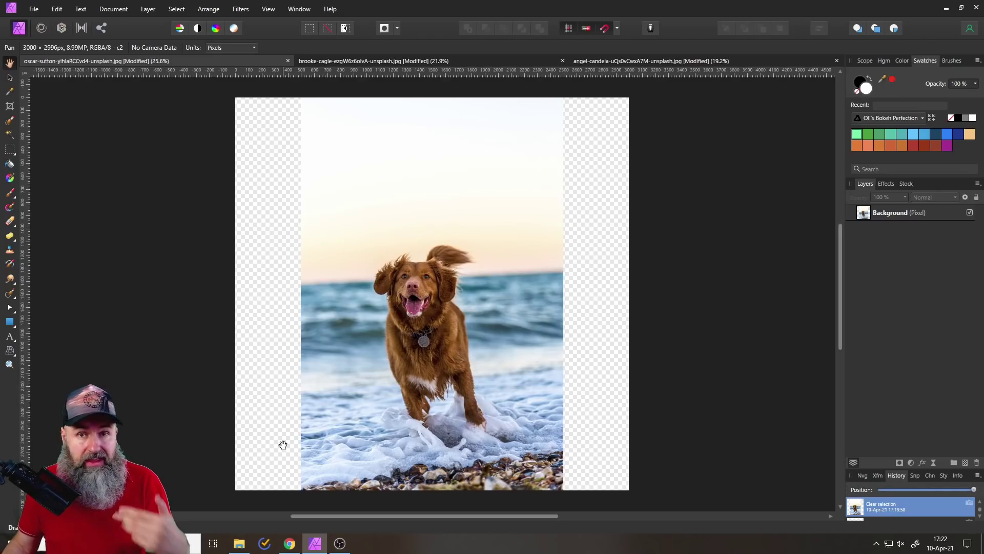
pyautogui.click(115, 10)
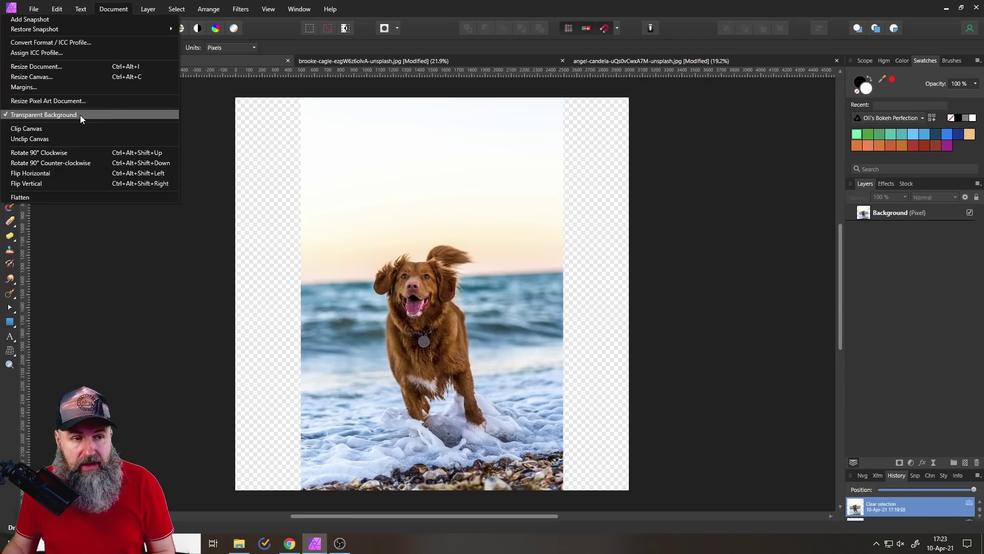
pyautogui.click(8, 120)
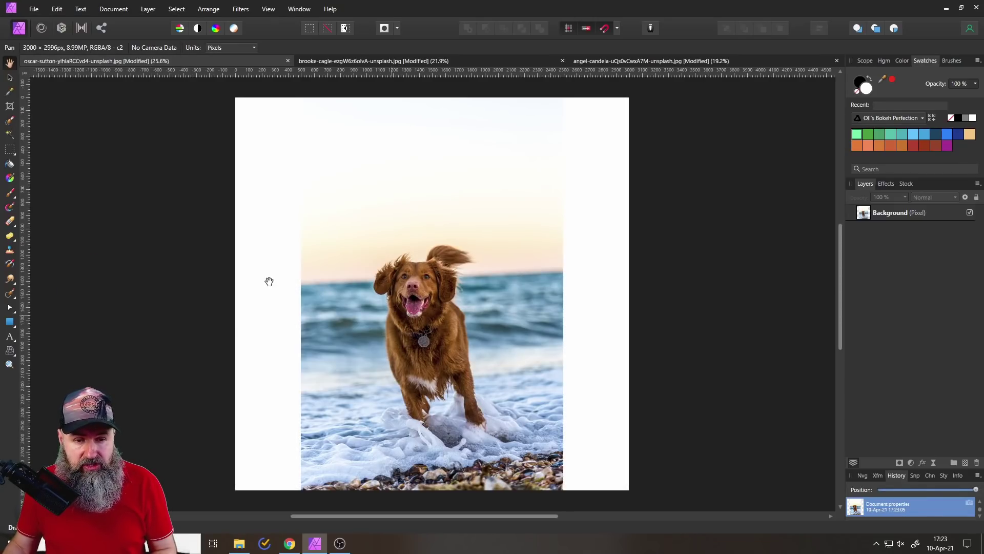
pyautogui.click(119, 11)
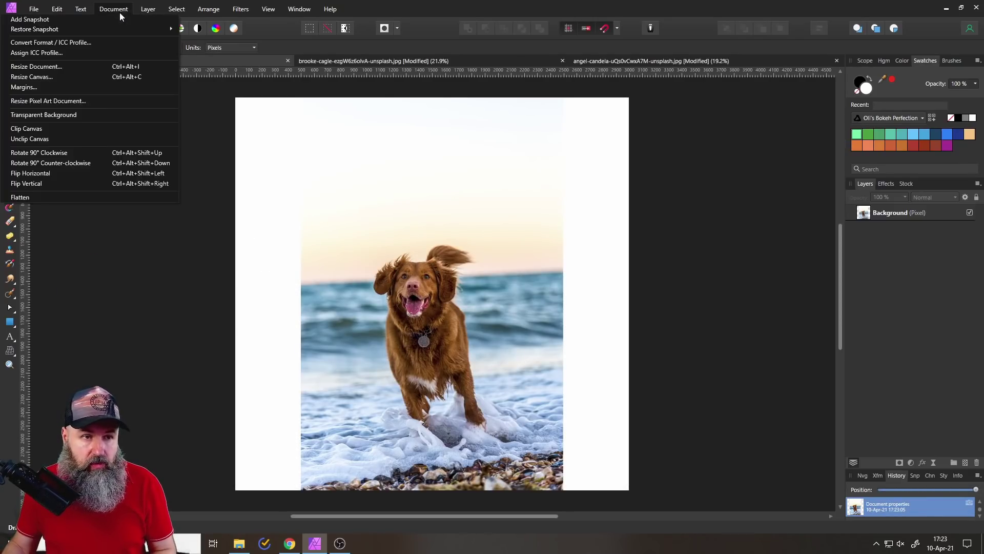
pyautogui.click(38, 116)
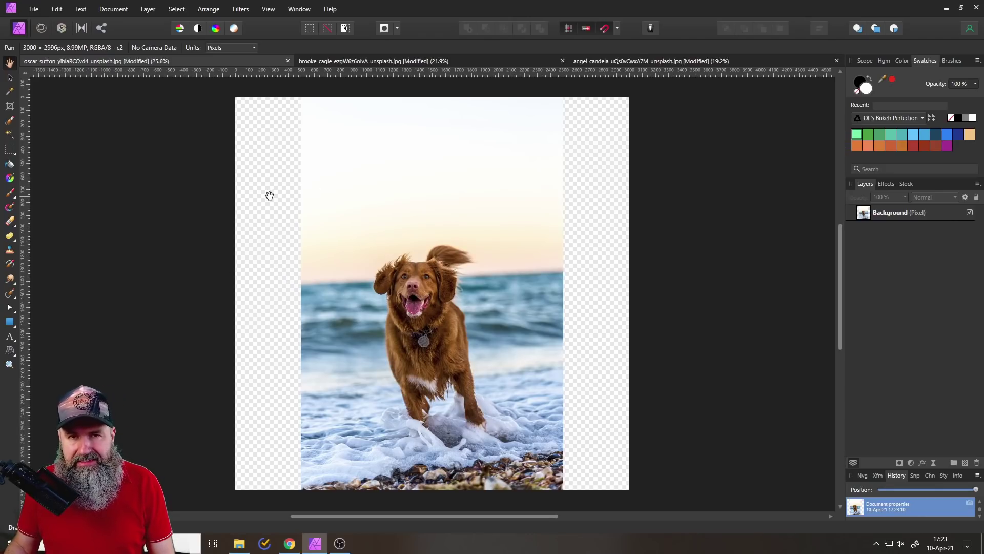
# Step: Extend the dog photo's canvas far to the left with the Crop Tool and apply it
pyautogui.click(9, 106)
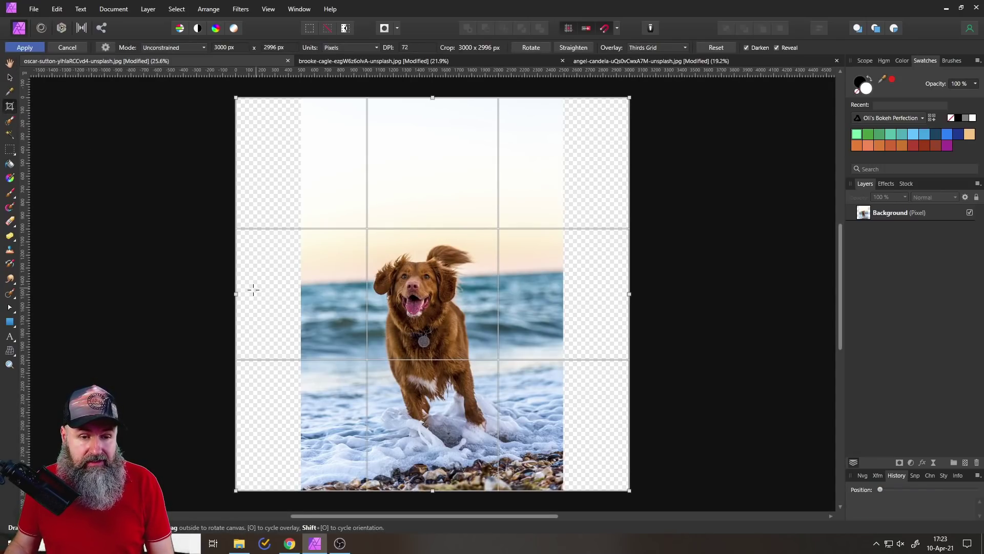
pyautogui.moveTo(235, 294); pyautogui.dragTo(49, 300)
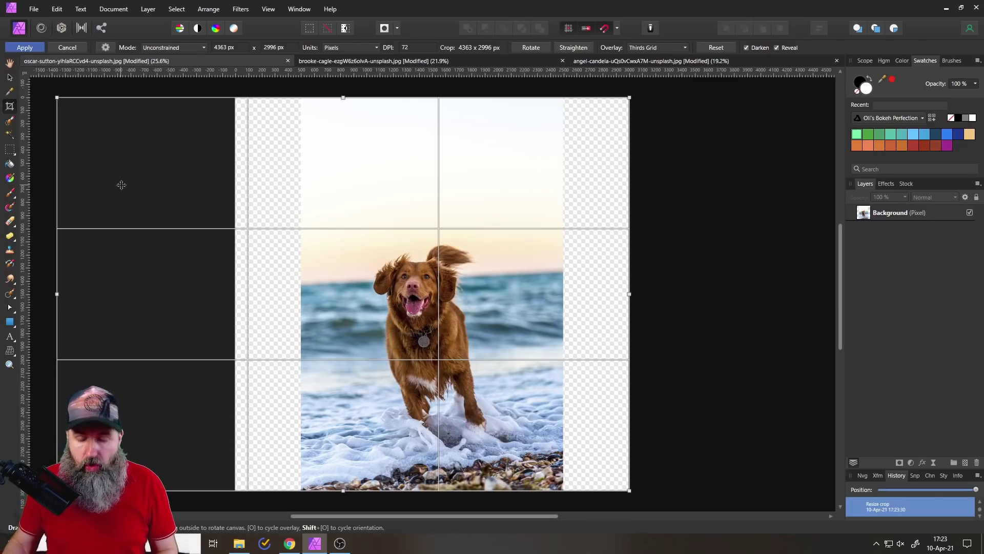
pyautogui.press('Return')
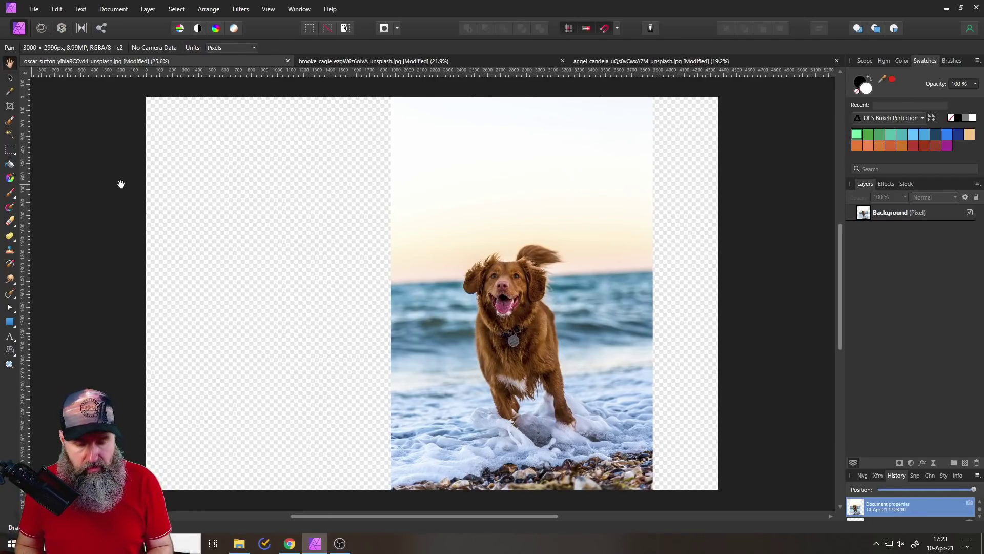
# Step: Undo the canvas widening and duplicate the Background layer
pyautogui.hotkey('ctrl', 'alt', 'shift', 'c')
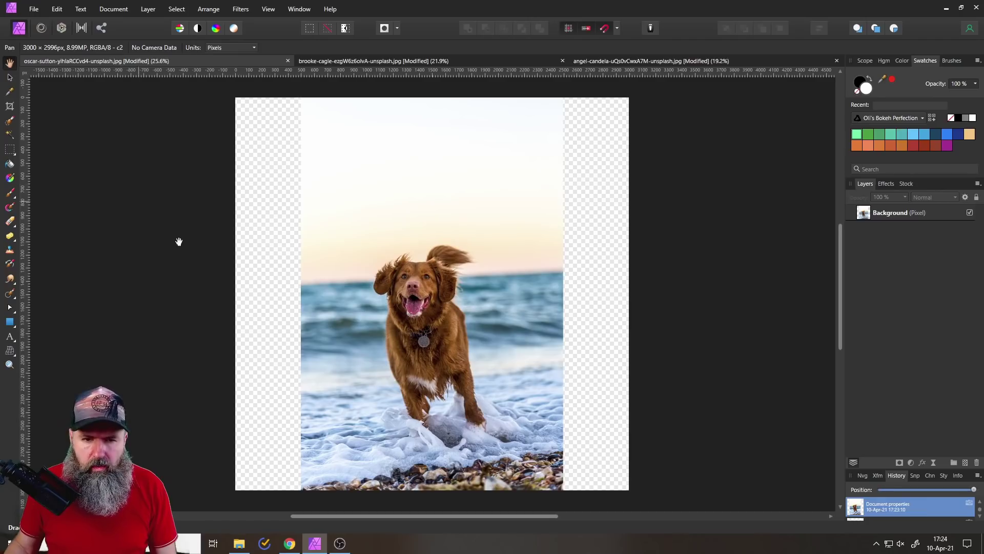
pyautogui.rightClick(866, 216)
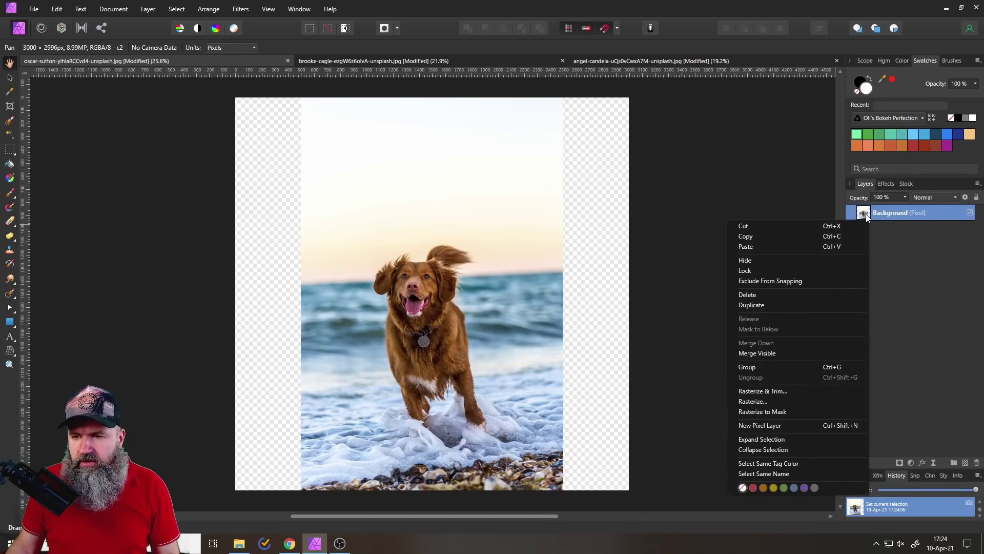
pyautogui.click(795, 307)
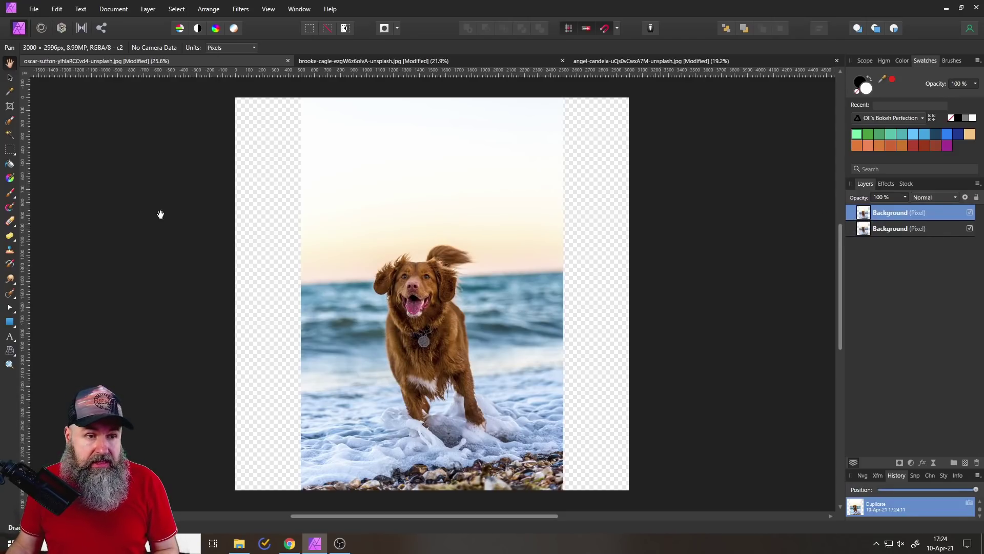
# Step: Choose the Rectangular Marquee Tool from the selection tools flyout
pyautogui.click(8, 154)
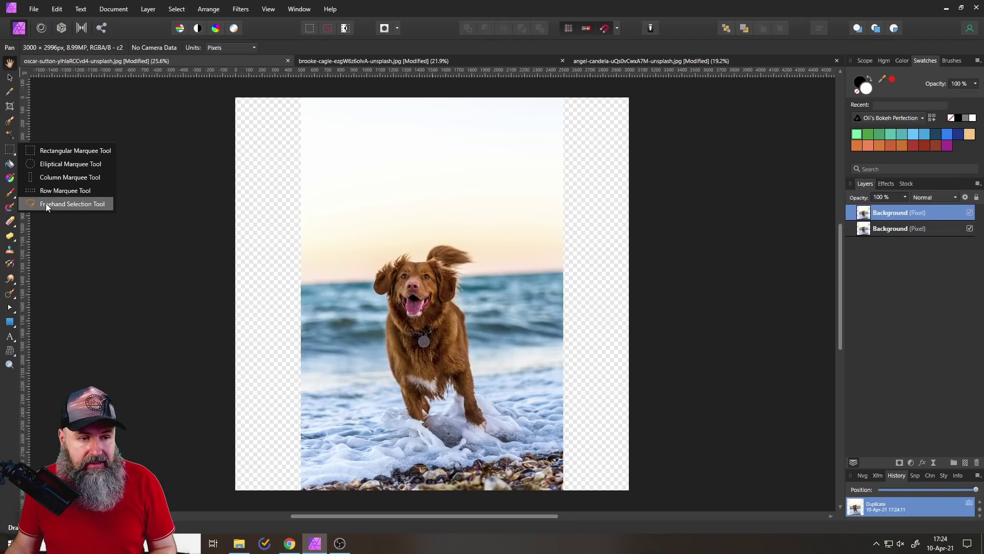
pyautogui.click(6, 152)
pyautogui.click(6, 151)
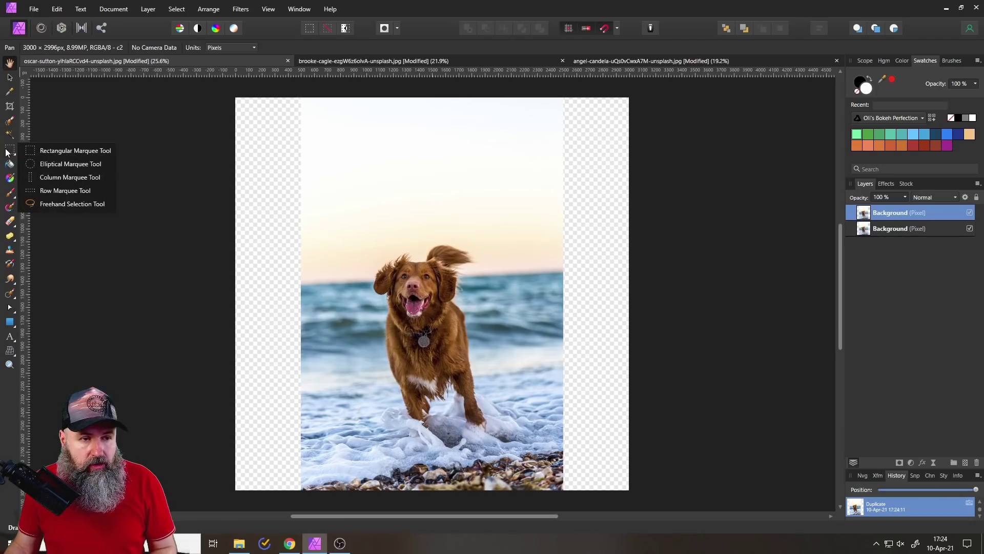
pyautogui.click(64, 151)
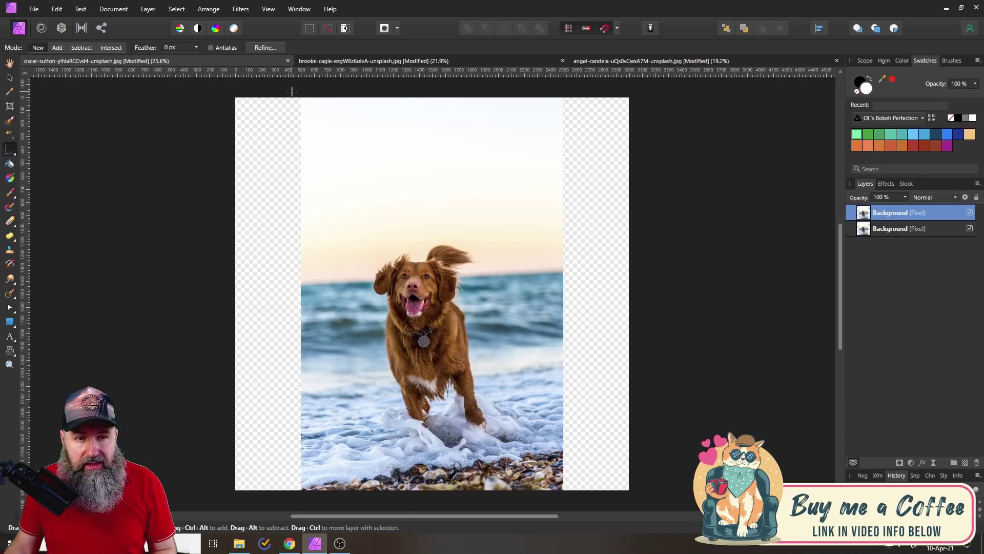
# Step: Stretch a marquee strip from the photo's left edge out to the canvas's left edge, then deselect
pyautogui.moveTo(291, 90); pyautogui.dragTo(371, 478)
pyautogui.scroll(1, 410, 400)
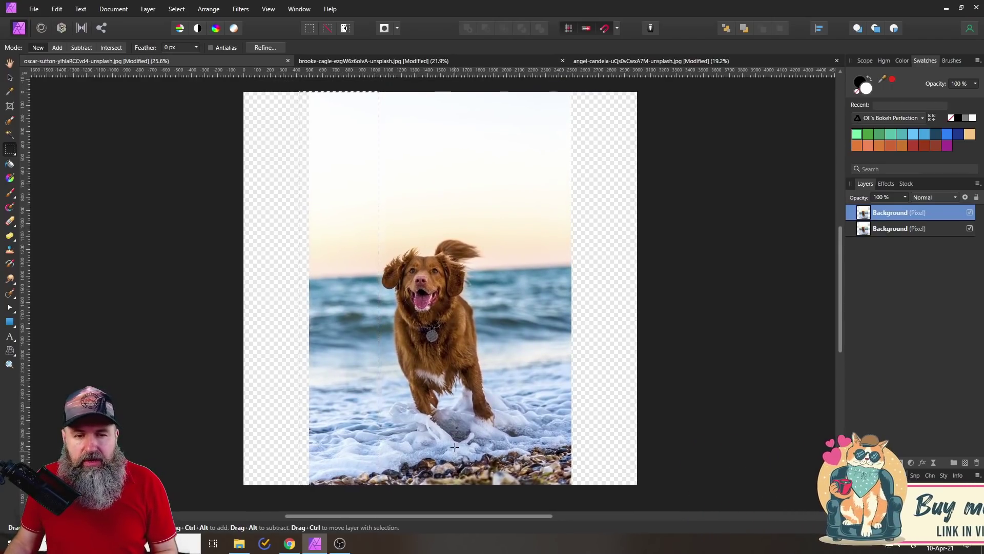
pyautogui.click(9, 79)
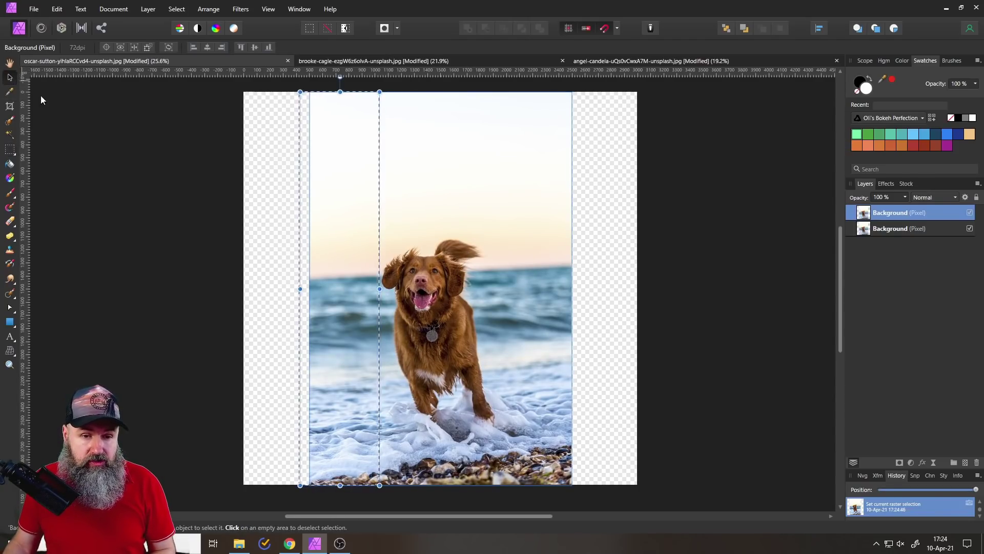
pyautogui.moveTo(300, 289); pyautogui.dragTo(222, 289)
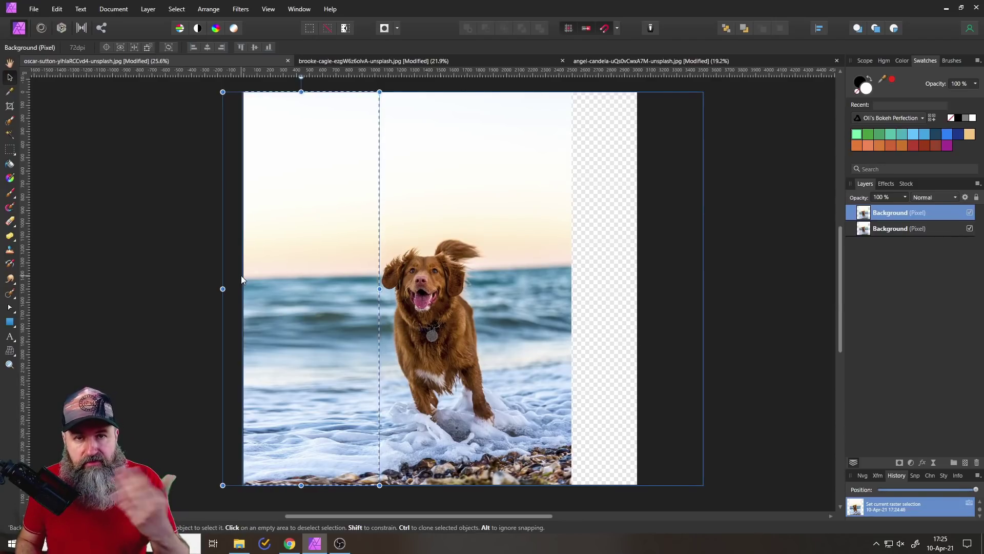
pyautogui.moveTo(242, 279); pyautogui.dragTo(242, 280)
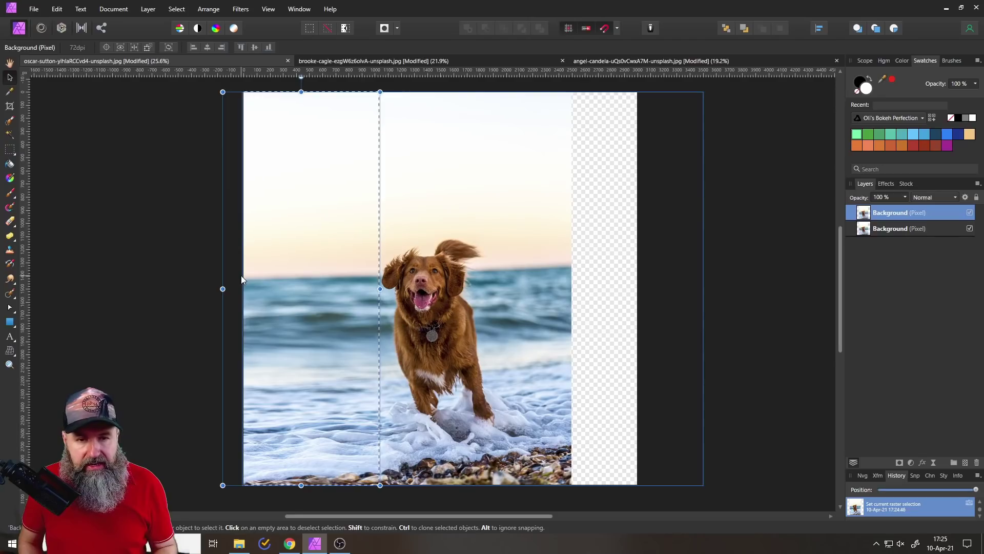
pyautogui.hotkey('ctrl', 'd')
pyautogui.scroll(6, 384, 306)
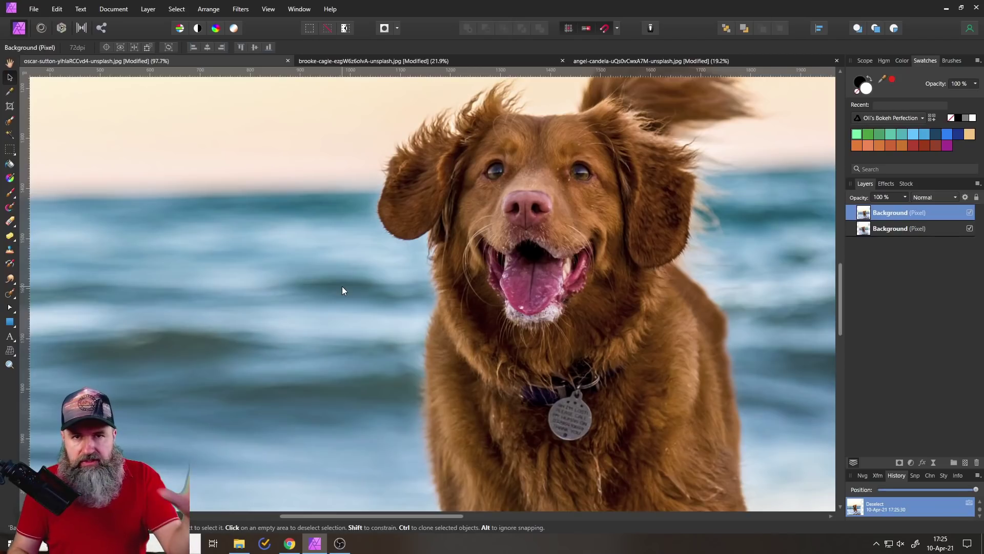
pyautogui.scroll(-6, 421, 291)
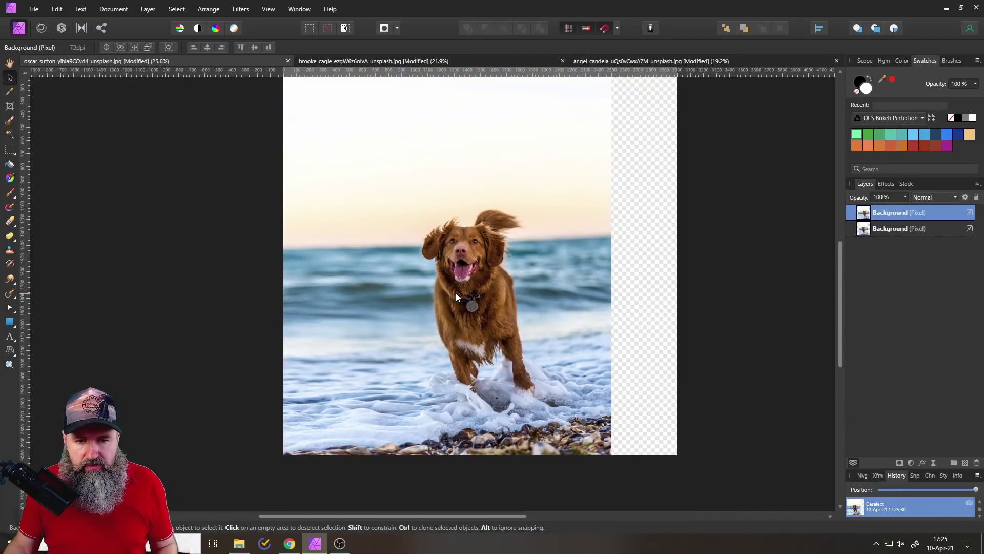
# Step: On the top layer, stretch a right-edge marquee strip out to the canvas's right edge, then deselect
pyautogui.click(457, 294)
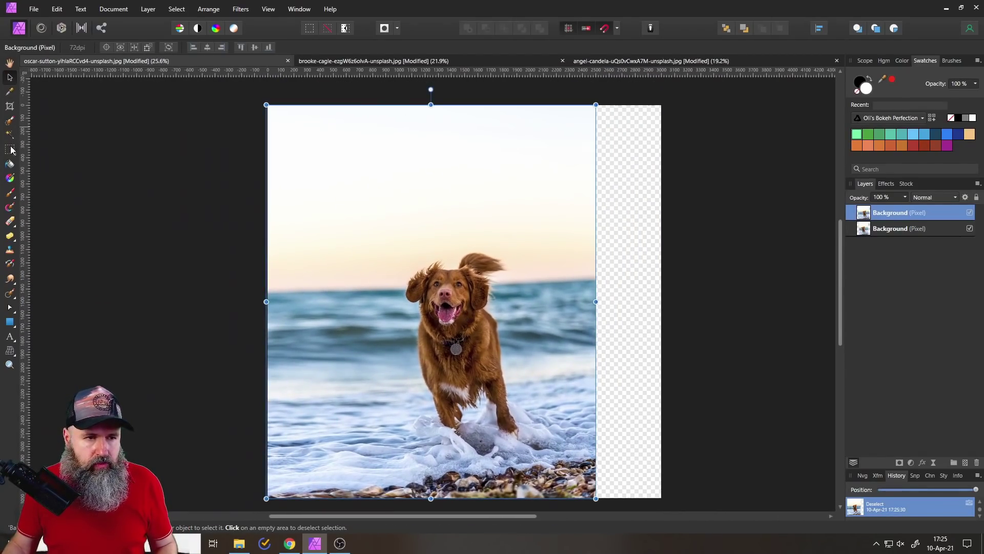
pyautogui.click(10, 149)
pyautogui.moveTo(613, 98); pyautogui.dragTo(524, 476)
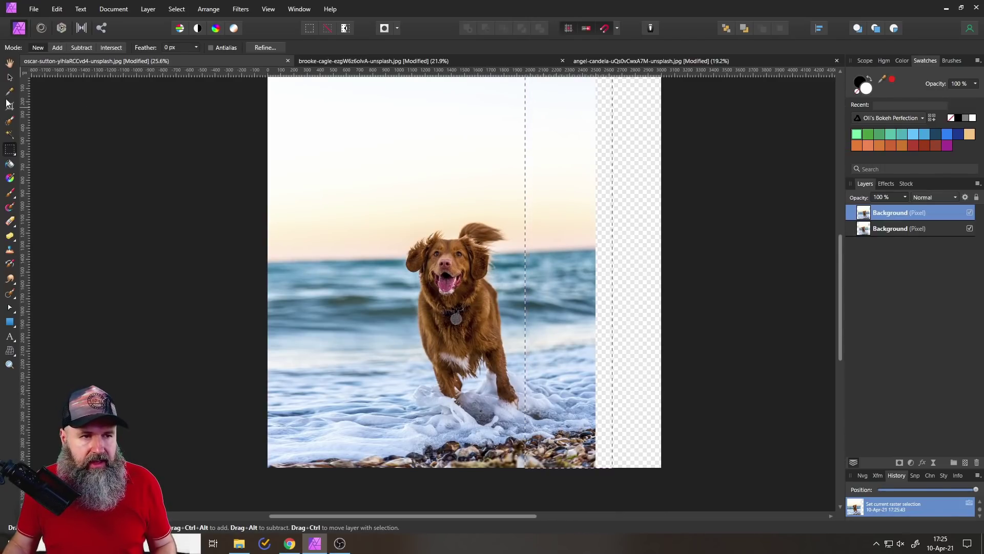
pyautogui.click(10, 78)
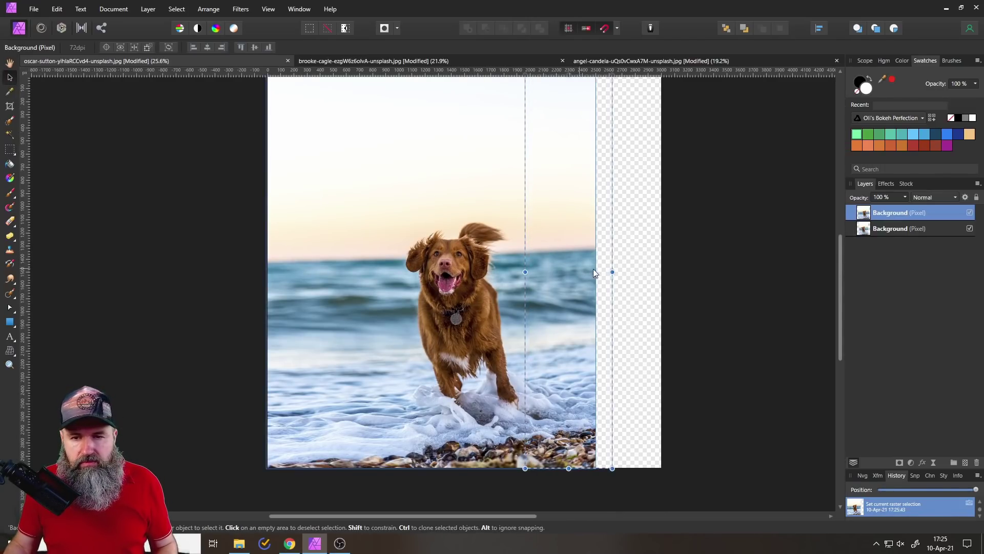
pyautogui.moveTo(613, 272); pyautogui.dragTo(697, 281)
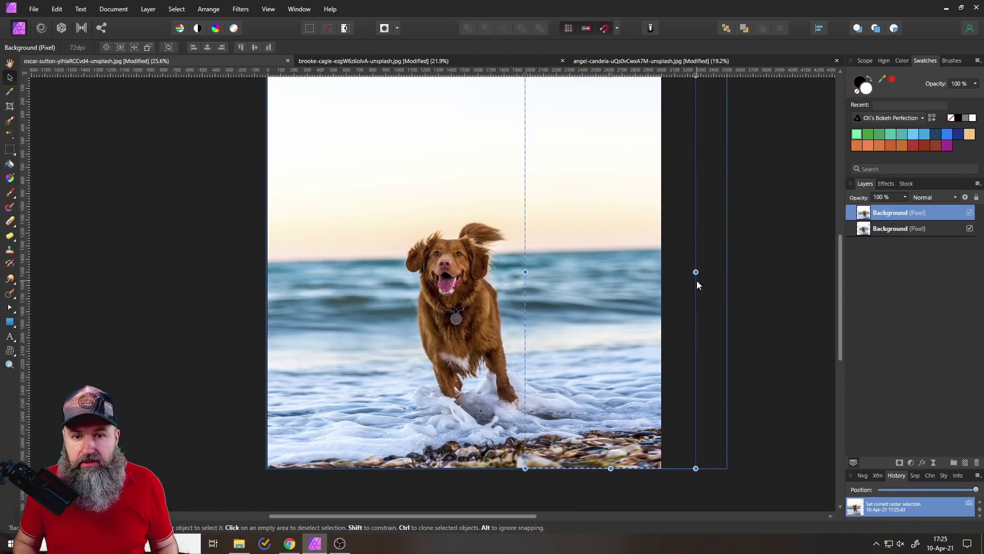
pyautogui.hotkey('ctrl', 'd')
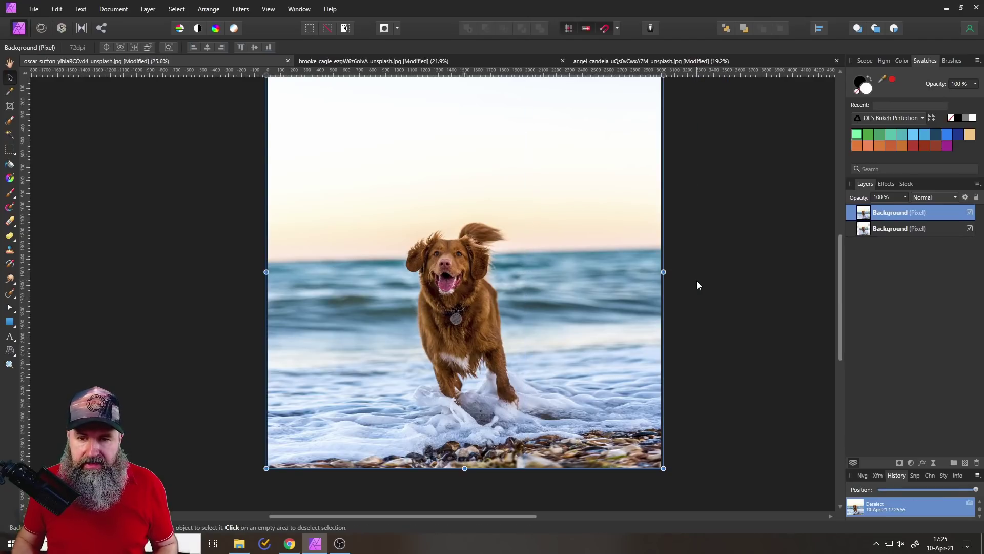
pyautogui.click(780, 314)
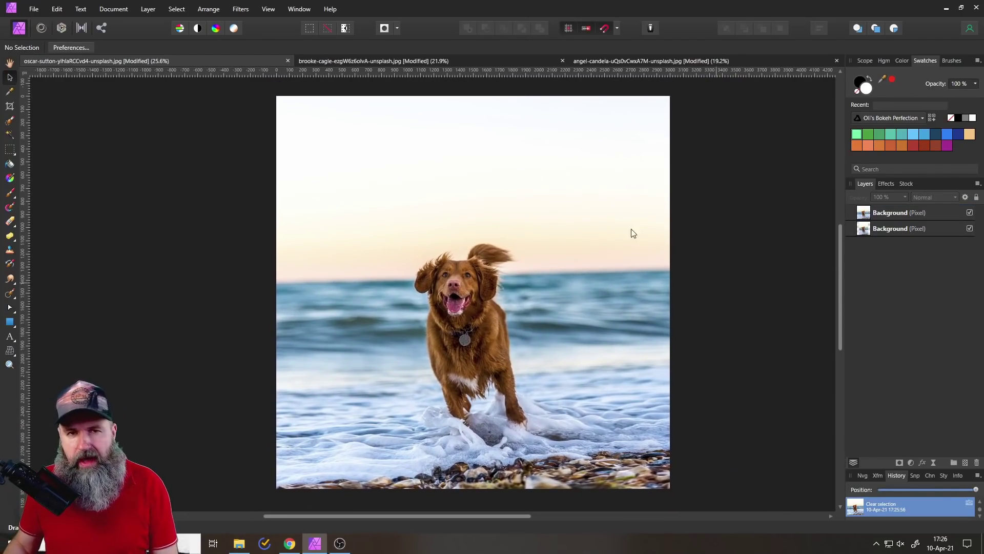
pyautogui.click(387, 60)
pyautogui.press('s')
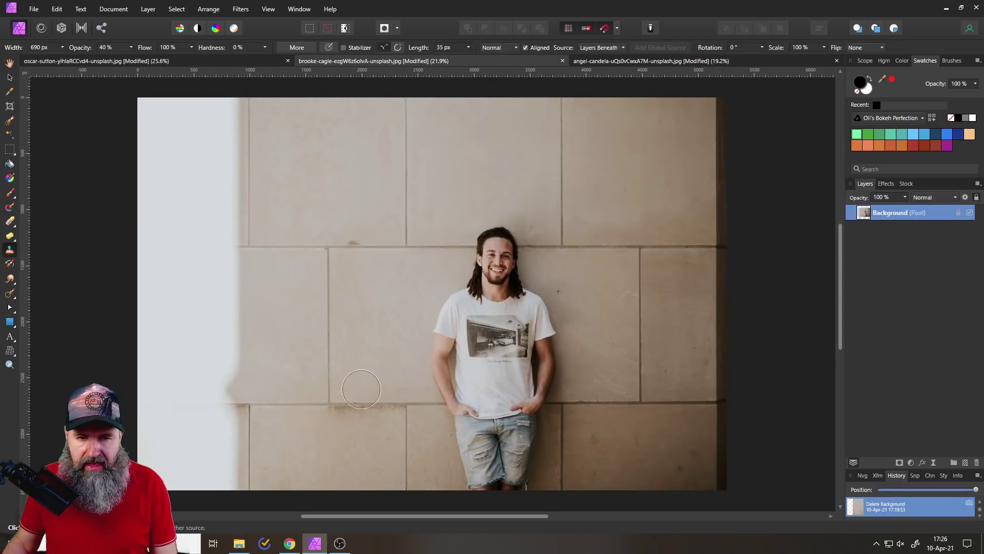
pyautogui.click(11, 78)
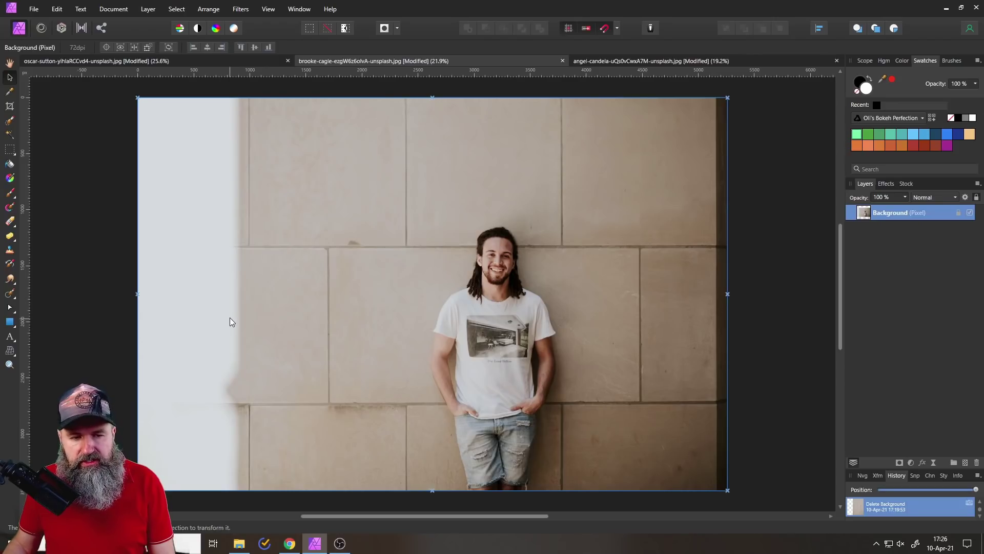
pyautogui.moveTo(306, 315); pyautogui.dragTo(322, 311)
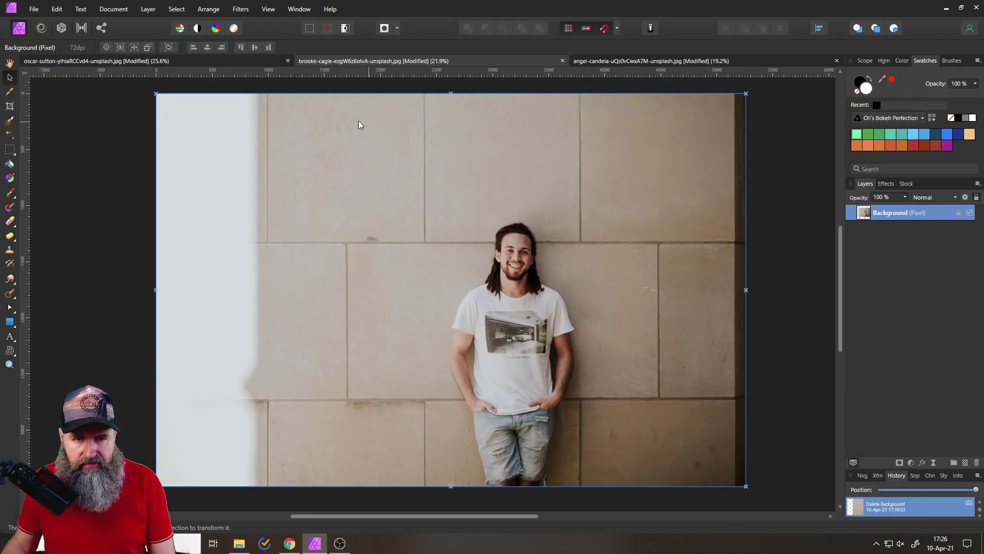
pyautogui.moveTo(354, 381); pyautogui.dragTo(403, 307)
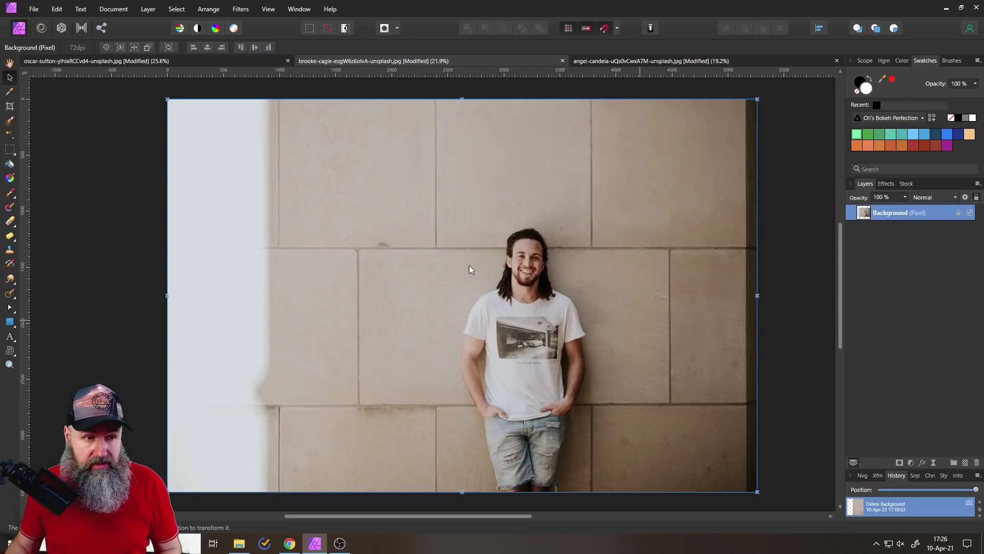
# Step: Marquee a full-height strip of the left wall, paste it as a new layer, and deselect
pyautogui.click(9, 150)
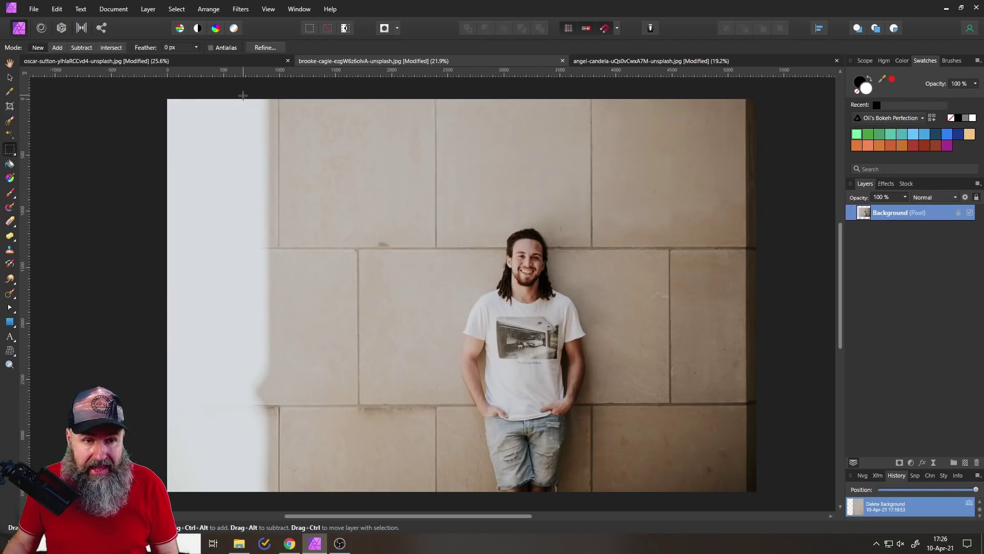
pyautogui.moveTo(236, 92); pyautogui.dragTo(422, 469)
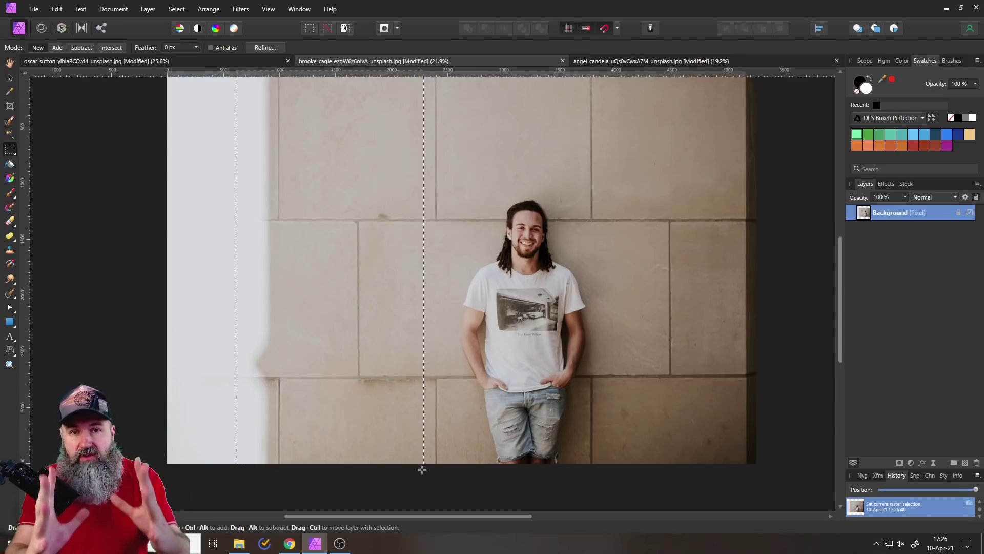
pyautogui.scroll(2, 406, 391)
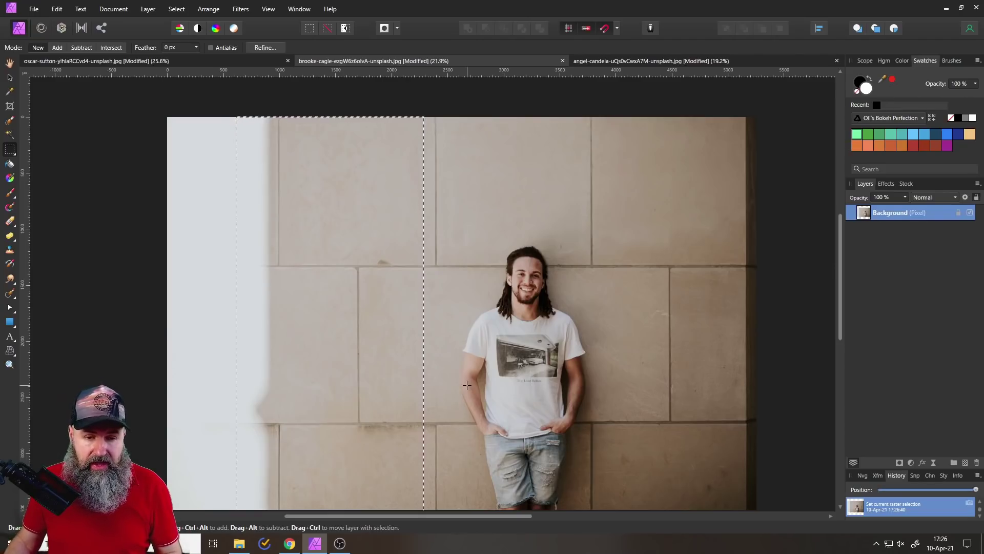
pyautogui.scroll(-1, 467, 385)
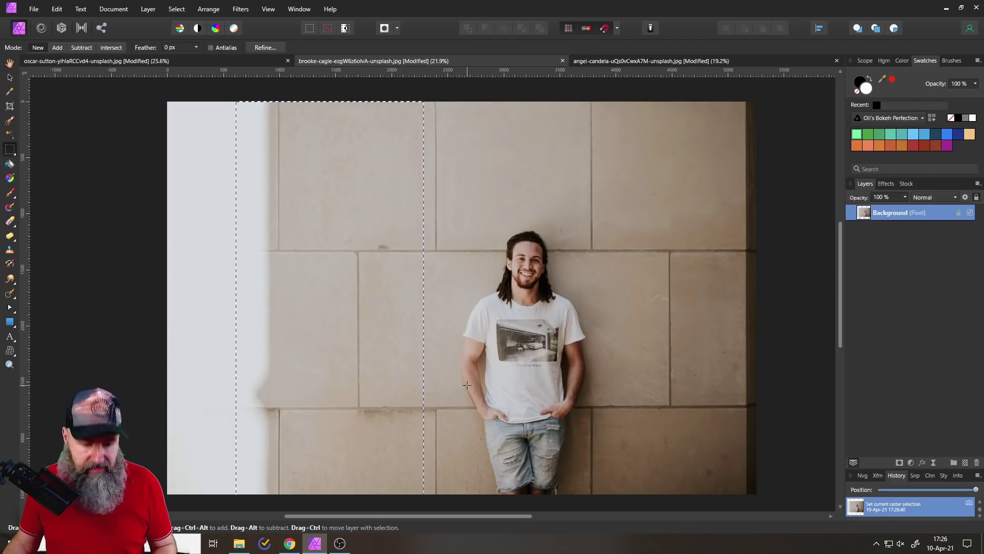
pyautogui.hotkey('ctrl', 'v')
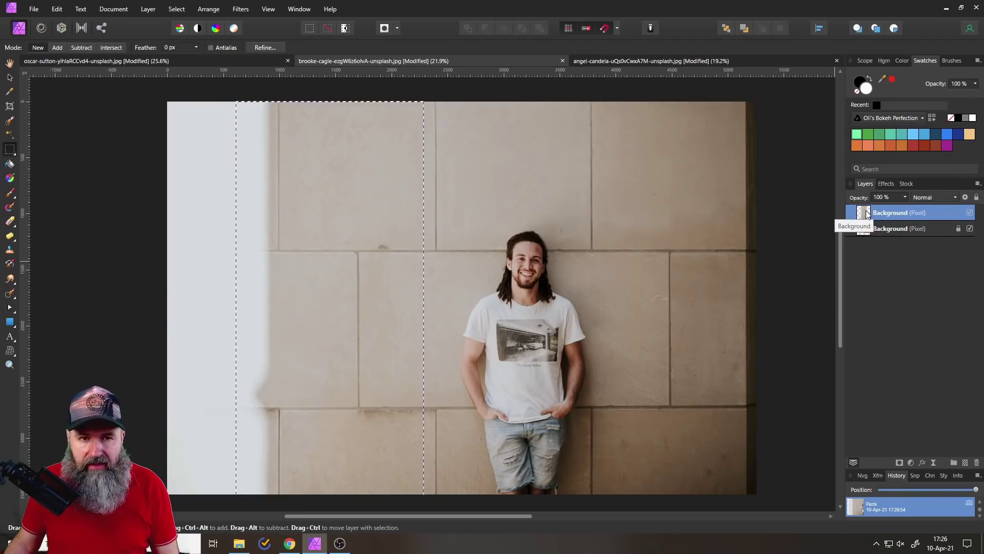
pyautogui.hotkey('ctrl', 'd')
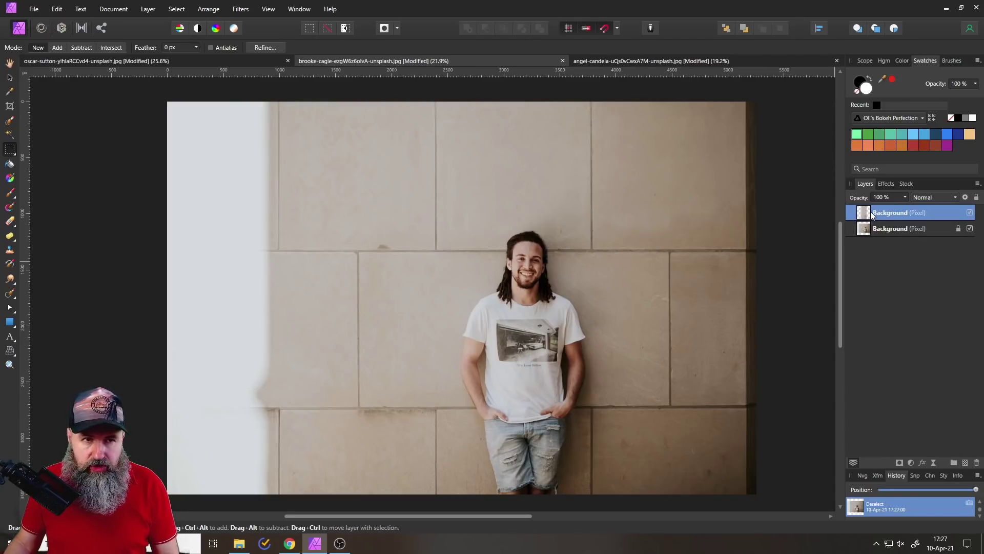
# Step: Flip the copied wall strip horizontally and lower its opacity to about 50%
pyautogui.click(206, 9)
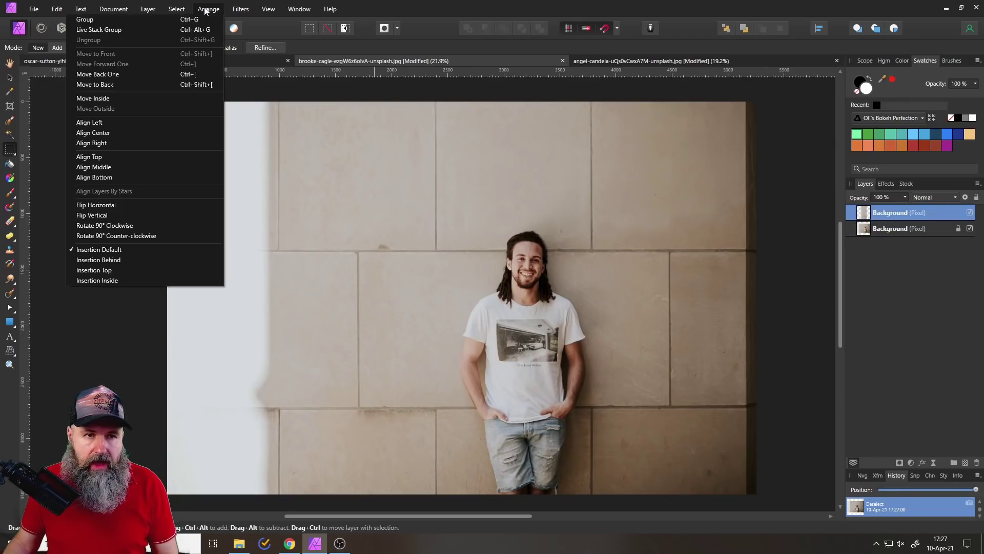
pyautogui.click(98, 205)
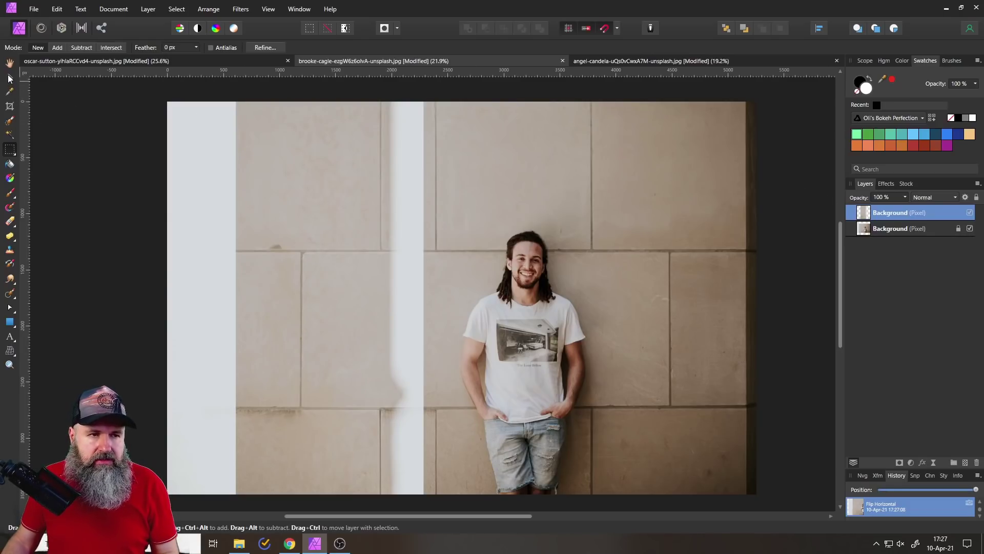
pyautogui.click(10, 77)
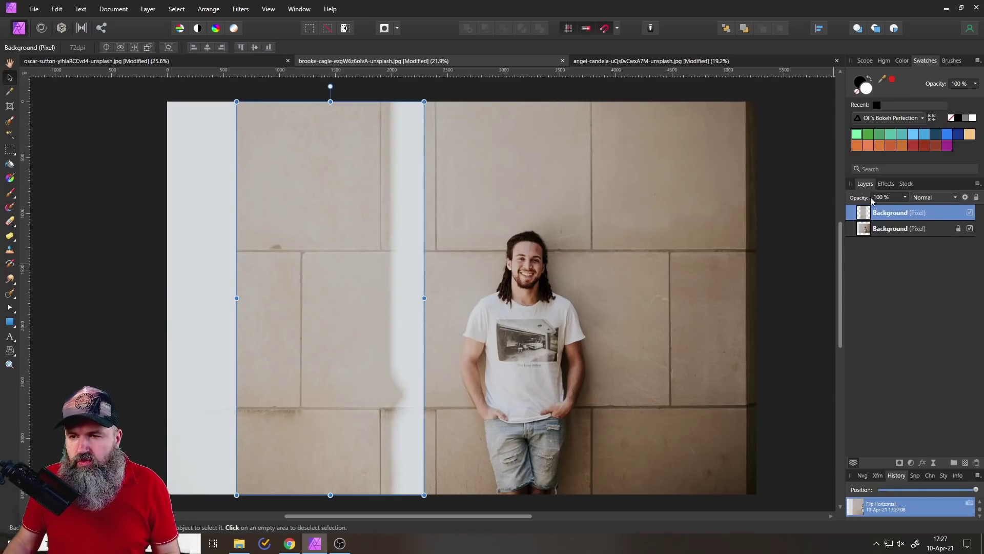
pyautogui.click(904, 198)
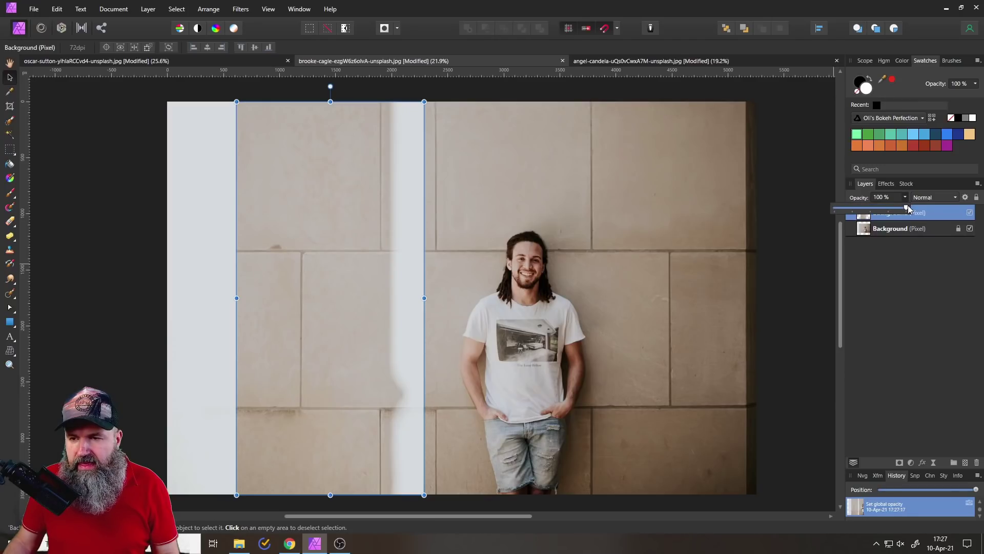
pyautogui.moveTo(909, 210); pyautogui.dragTo(879, 211)
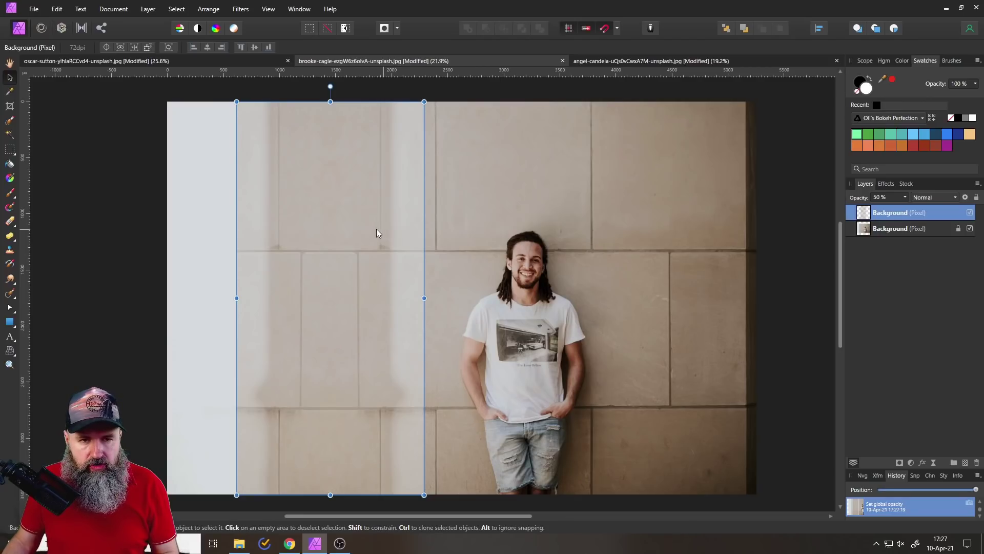
# Step: Move the strip left over the white edge to align seams, then restore 100% opacity
pyautogui.moveTo(376, 233); pyautogui.dragTo(282, 233)
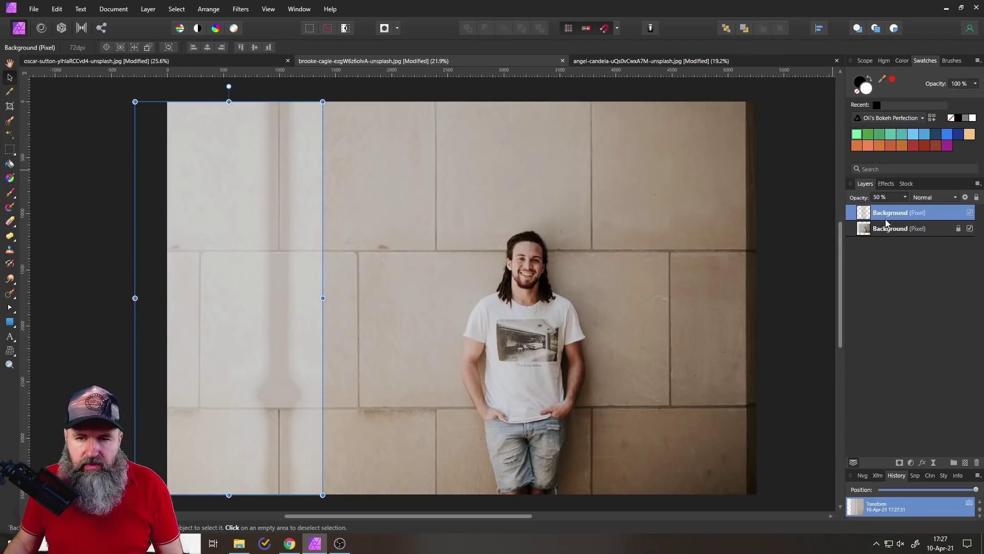
pyautogui.click(905, 198)
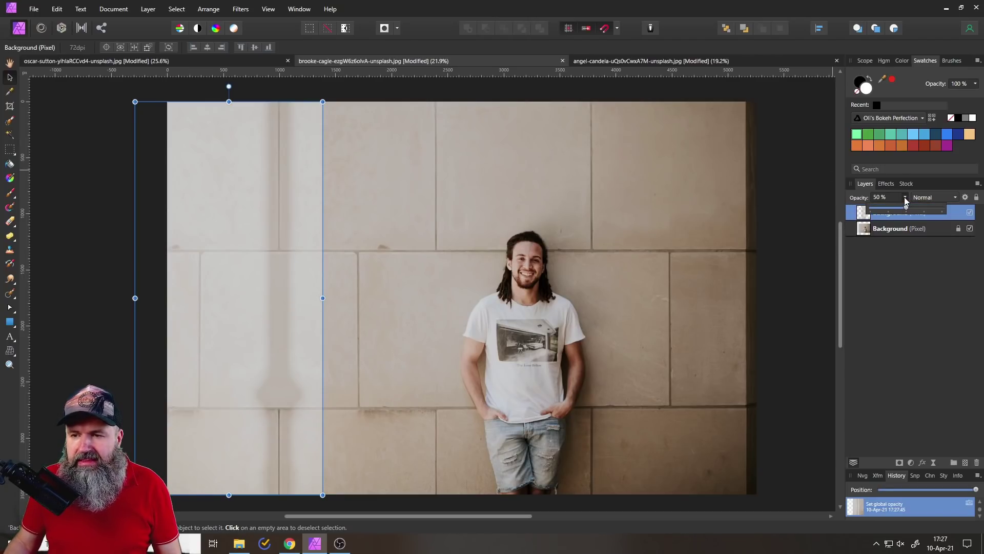
pyautogui.moveTo(906, 208); pyautogui.dragTo(942, 208)
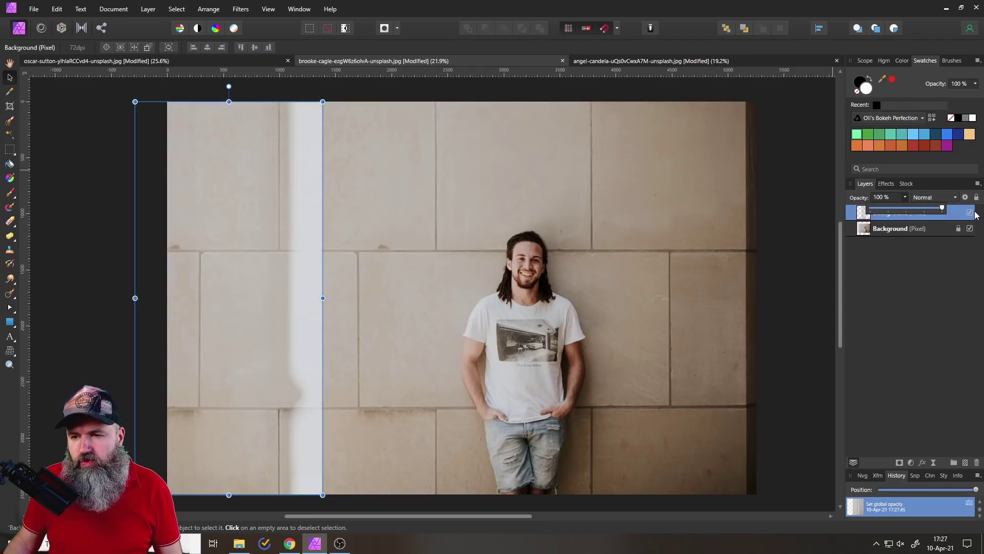
# Step: Deselect the strip layer and choose the Erase Brush at 51% opacity, 0% hardness
pyautogui.click(110, 251)
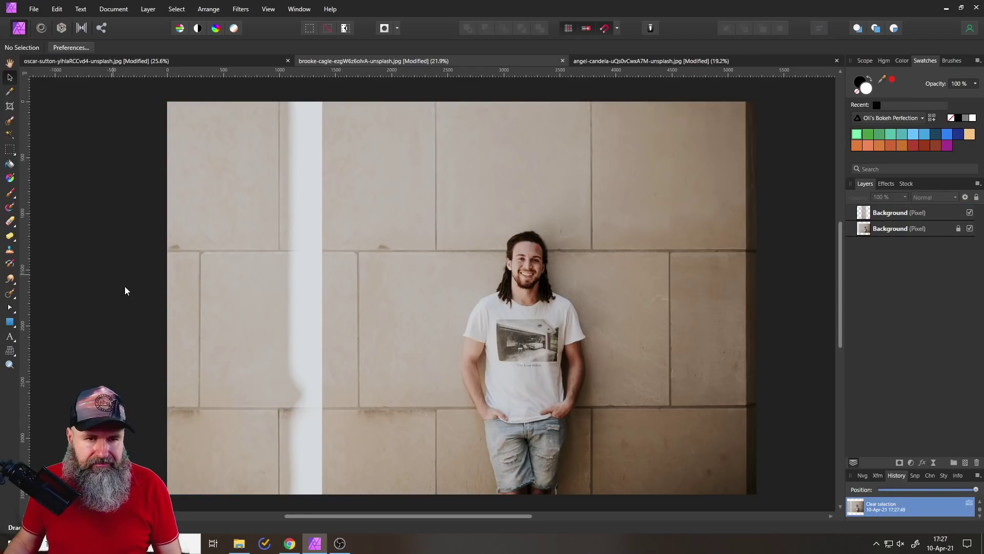
pyautogui.click(10, 223)
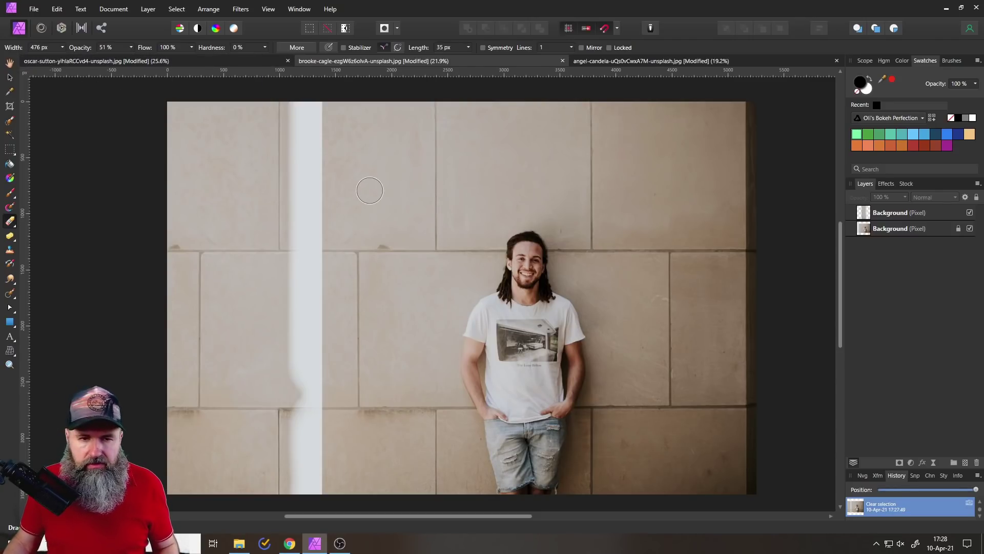
pyautogui.scroll(2, 370, 205)
pyautogui.scroll(2, 396, 243)
# Step: On the mirrored patch layer, softly erase the white band, including the lower tile row
pyautogui.moveTo(351, 179)
pyautogui.mouseDown()
pyautogui.moveTo(352, 132)
pyautogui.moveTo(347, 198)
pyautogui.moveTo(357, 153)
pyautogui.mouseUp()
pyautogui.click(872, 214)
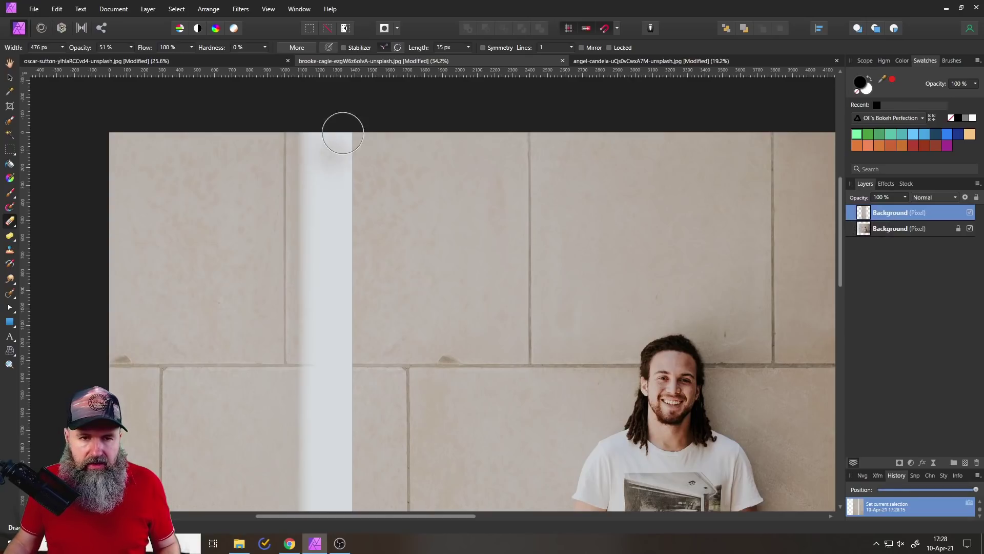
pyautogui.moveTo(341, 132)
pyautogui.mouseDown()
pyautogui.moveTo(350, 203)
pyautogui.moveTo(359, 173)
pyautogui.moveTo(338, 124)
pyautogui.moveTo(324, 123)
pyautogui.moveTo(347, 224)
pyautogui.moveTo(323, 138)
pyautogui.moveTo(322, 267)
pyautogui.moveTo(345, 288)
pyautogui.mouseUp()
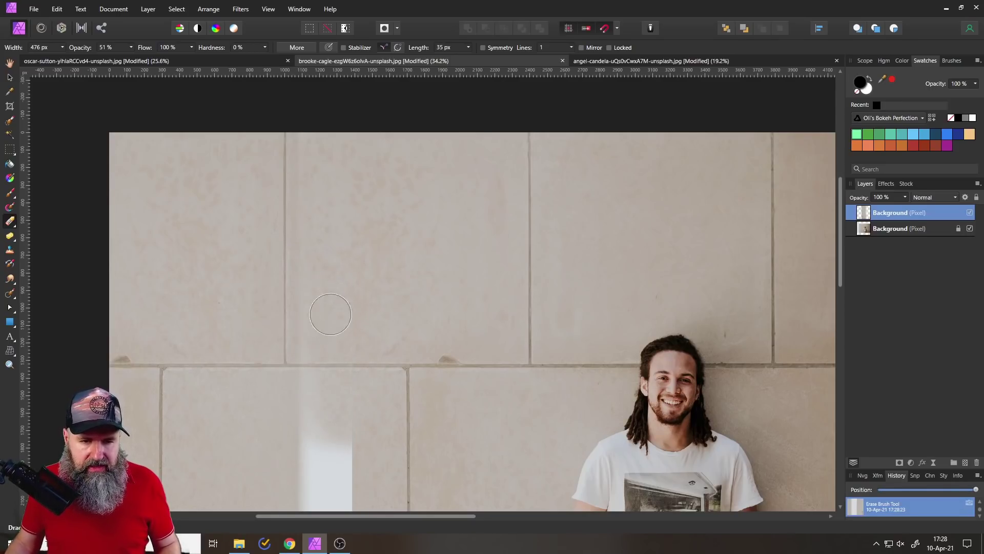
pyautogui.moveTo(334, 333)
pyautogui.mouseDown()
pyautogui.moveTo(326, 377)
pyautogui.moveTo(378, 388)
pyautogui.moveTo(373, 209)
pyautogui.moveTo(340, 212)
pyautogui.moveTo(327, 290)
pyautogui.moveTo(305, 234)
pyautogui.moveTo(307, 272)
pyautogui.mouseUp()
pyautogui.scroll(-5, 326, 376)
pyautogui.moveTo(327, 232); pyautogui.dragTo(312, 356)
pyautogui.scroll(-4, 356, 222)
pyautogui.moveTo(356, 222)
pyautogui.mouseDown()
pyautogui.moveTo(343, 255)
pyautogui.moveTo(323, 263)
pyautogui.moveTo(323, 334)
pyautogui.moveTo(309, 331)
pyautogui.moveTo(316, 406)
pyautogui.moveTo(304, 426)
pyautogui.moveTo(355, 401)
pyautogui.moveTo(328, 272)
pyautogui.moveTo(343, 423)
pyautogui.moveTo(330, 392)
pyautogui.moveTo(328, 419)
pyautogui.moveTo(327, 362)
pyautogui.moveTo(358, 271)
pyautogui.moveTo(377, 346)
pyautogui.moveTo(370, 395)
pyautogui.moveTo(351, 339)
pyautogui.moveTo(359, 210)
pyautogui.mouseUp()
# Step: Scroll around the view to inspect how the patch blends into the wall
pyautogui.scroll(4, 343, 424)
pyautogui.scroll(3, 372, 341)
pyautogui.scroll(3, 369, 338)
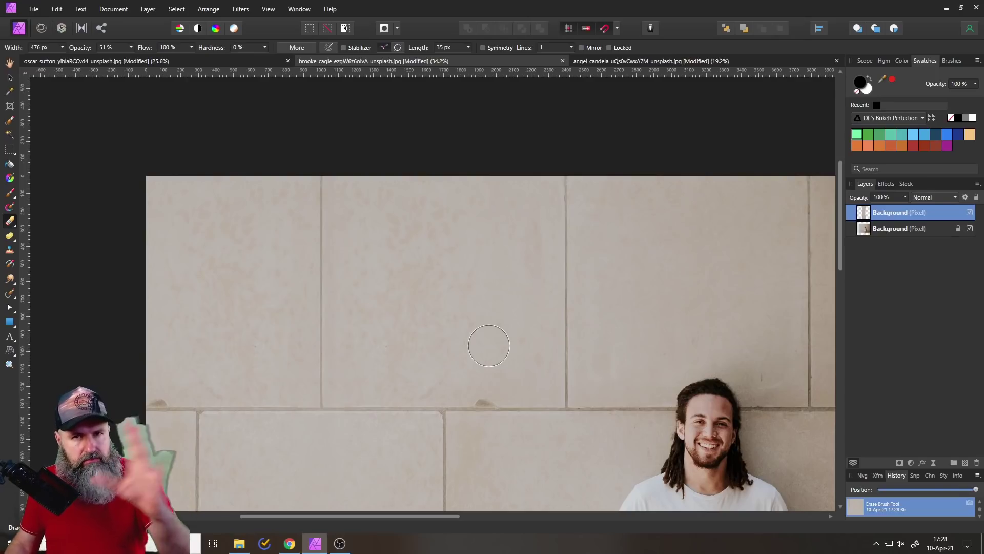
pyautogui.scroll(-2, 507, 319)
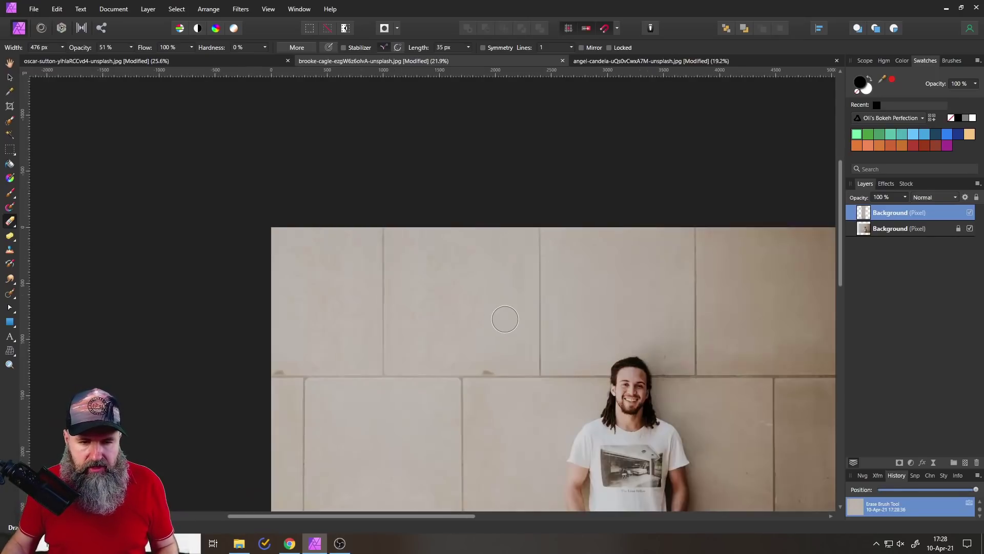
pyautogui.scroll(-4, 507, 319)
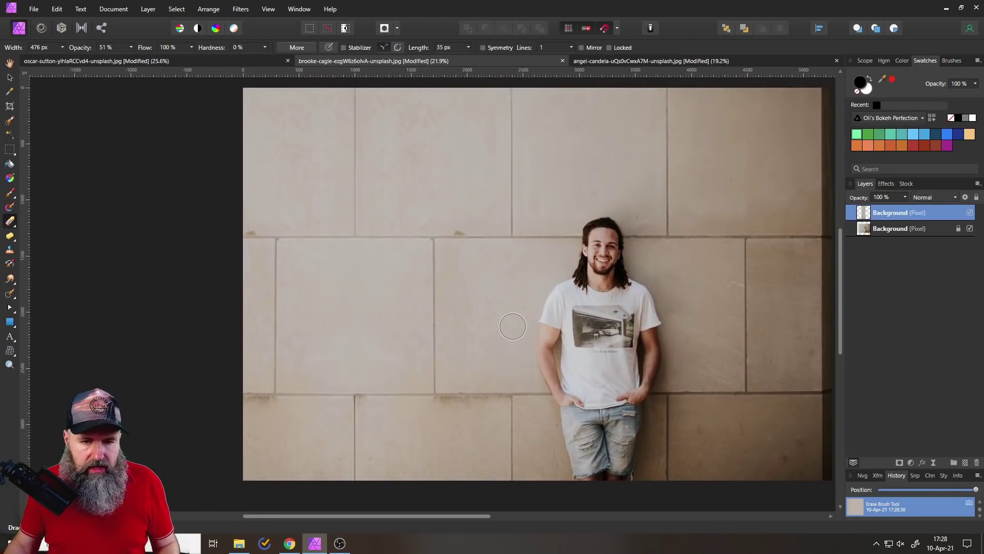
pyautogui.scroll(1, 512, 326)
pyautogui.scroll(3, 321, 418)
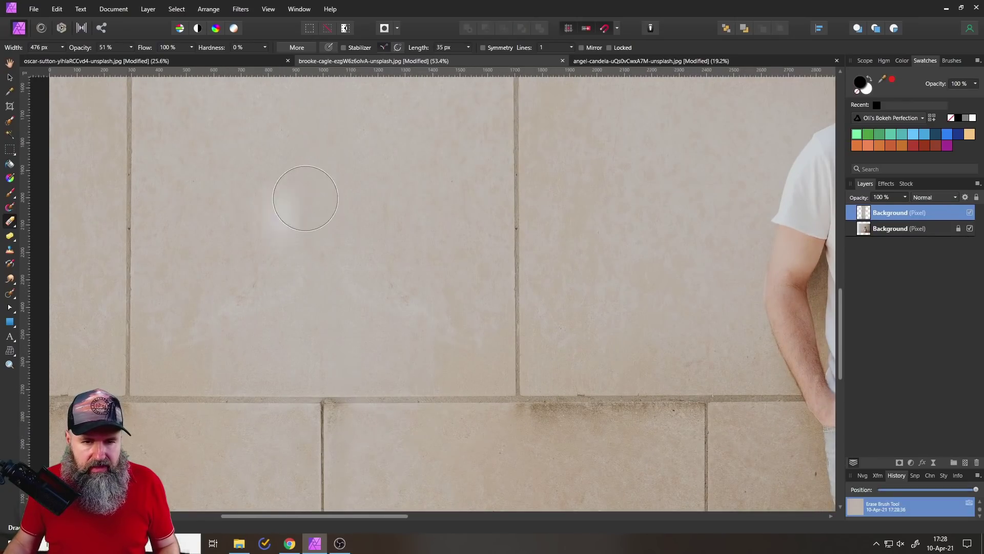
pyautogui.scroll(-2, 573, 314)
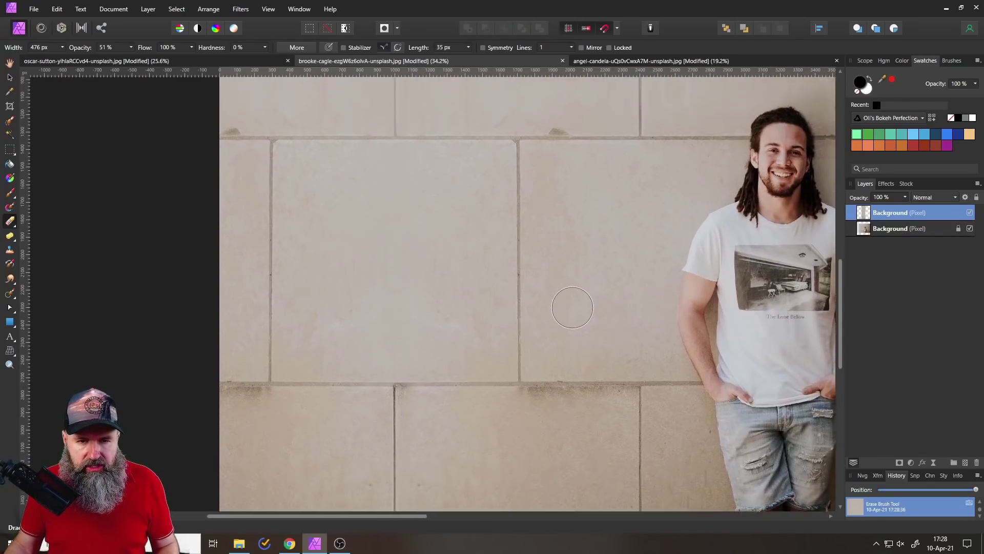
pyautogui.scroll(-2, 573, 314)
pyautogui.scroll(1, 568, 318)
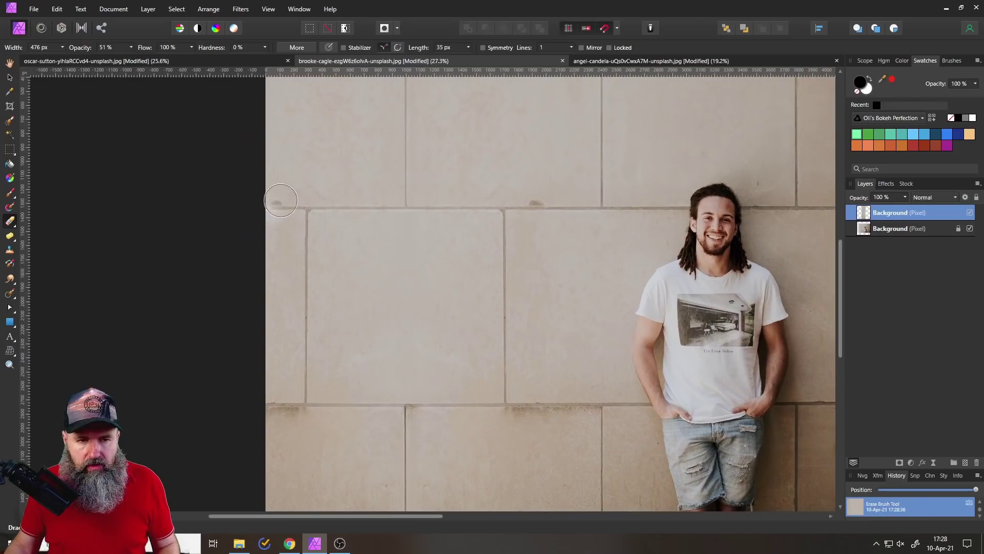
pyautogui.scroll(-1, 539, 236)
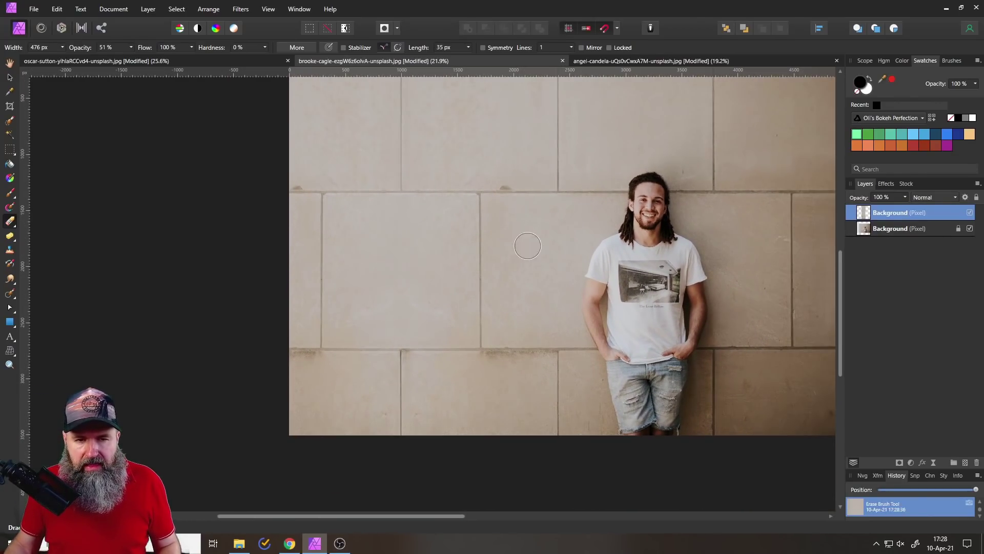
pyautogui.scroll(2, 531, 250)
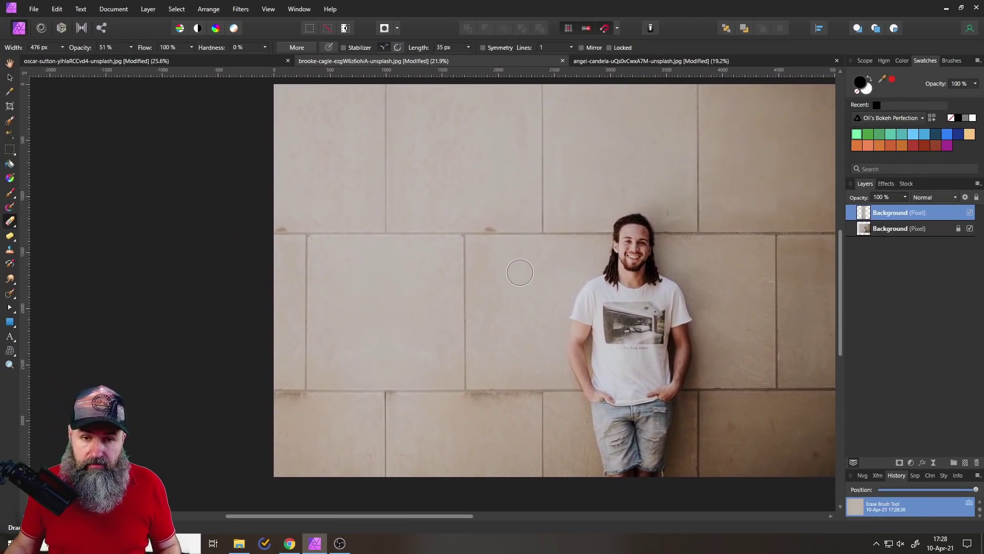
pyautogui.scroll(1, 523, 274)
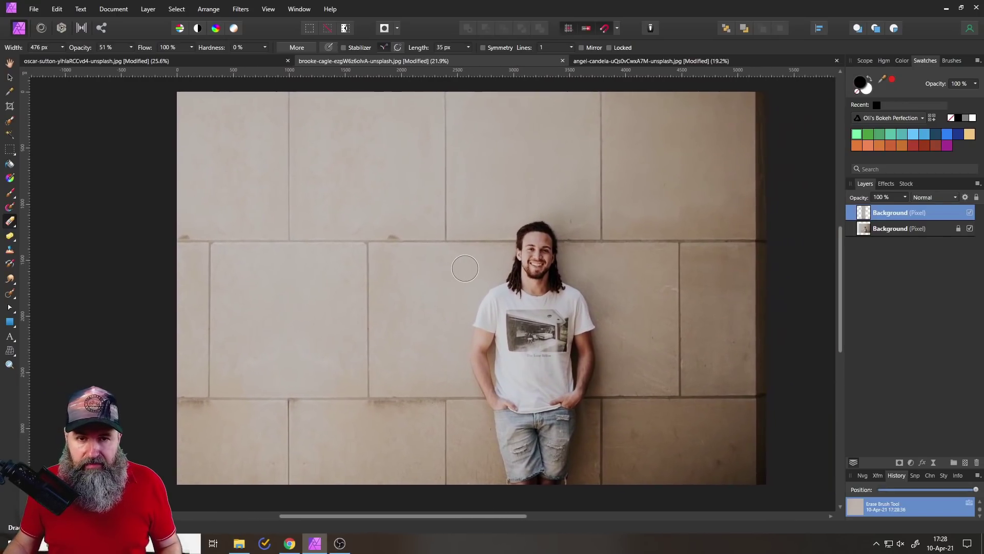
pyautogui.hscroll(-1, 465, 269)
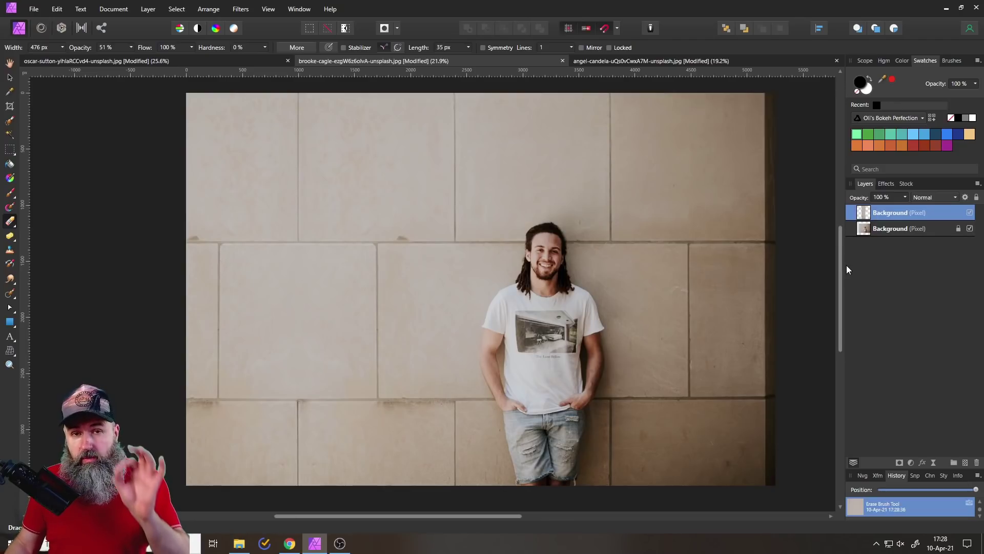
# Step: On a new pixel layer, clone wall texture over the left stones at 40% sampling Layers Beneath
pyautogui.click(965, 463)
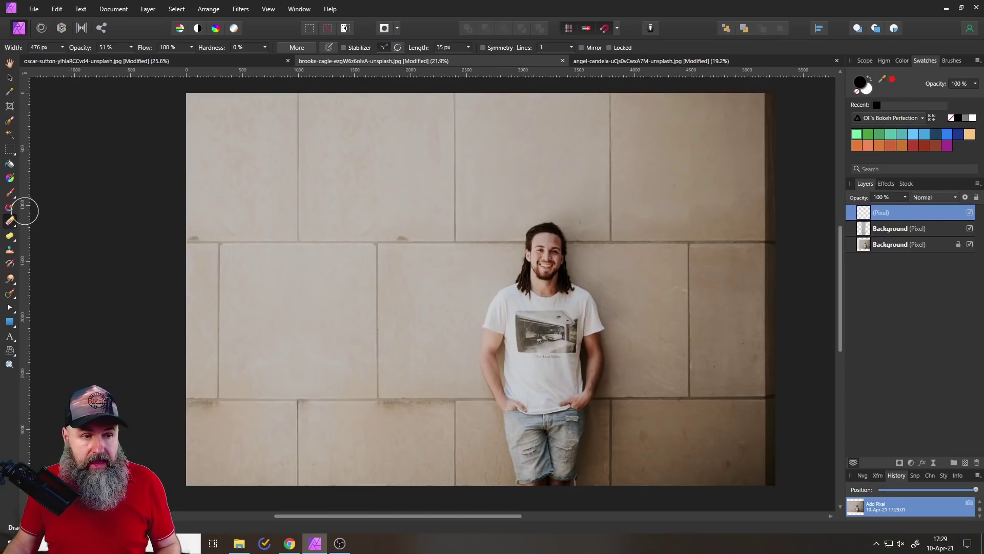
pyautogui.click(9, 252)
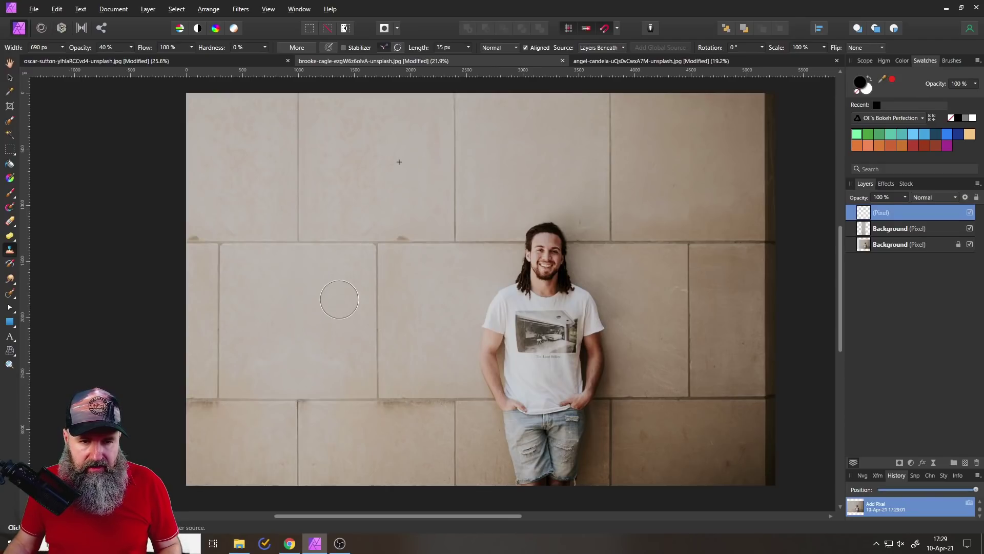
pyautogui.moveTo(319, 358)
pyautogui.mouseDown()
pyautogui.moveTo(328, 340)
pyautogui.moveTo(325, 362)
pyautogui.moveTo(307, 348)
pyautogui.moveTo(343, 351)
pyautogui.moveTo(314, 340)
pyautogui.mouseUp()
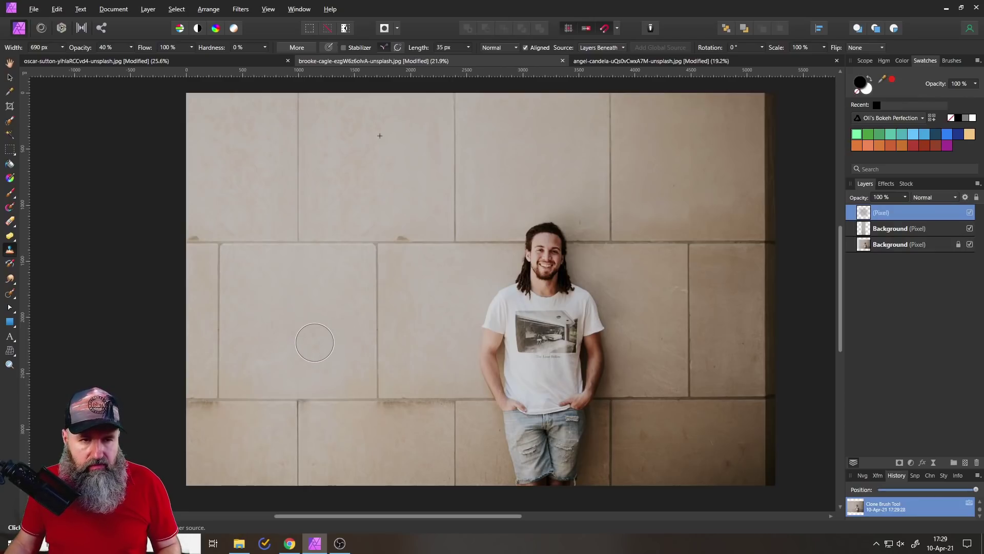
# Step: Outline the grout stain with the Patch Tool, sourcing from Current Layer & Below
pyautogui.click(10, 295)
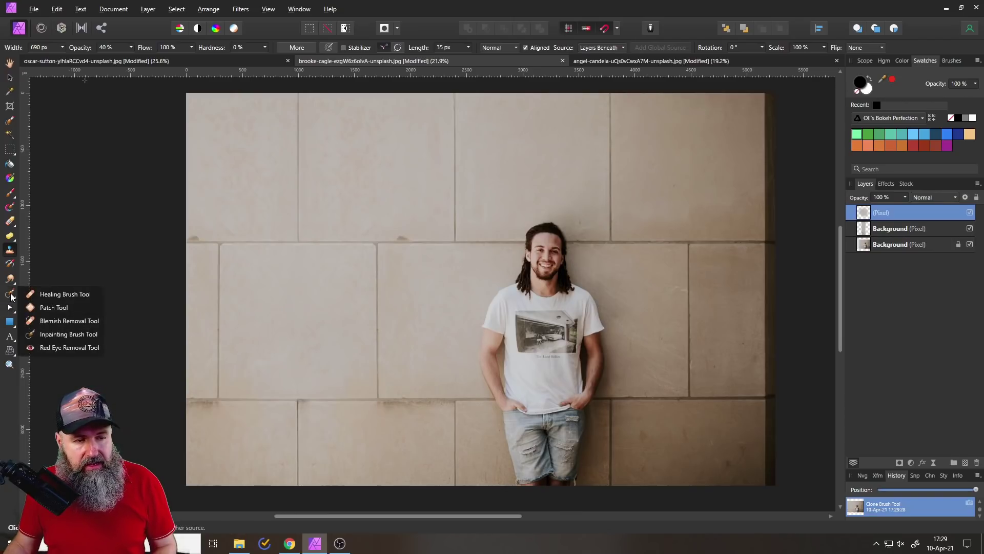
pyautogui.click(37, 310)
pyautogui.scroll(4, 260, 276)
pyautogui.scroll(2, 310, 264)
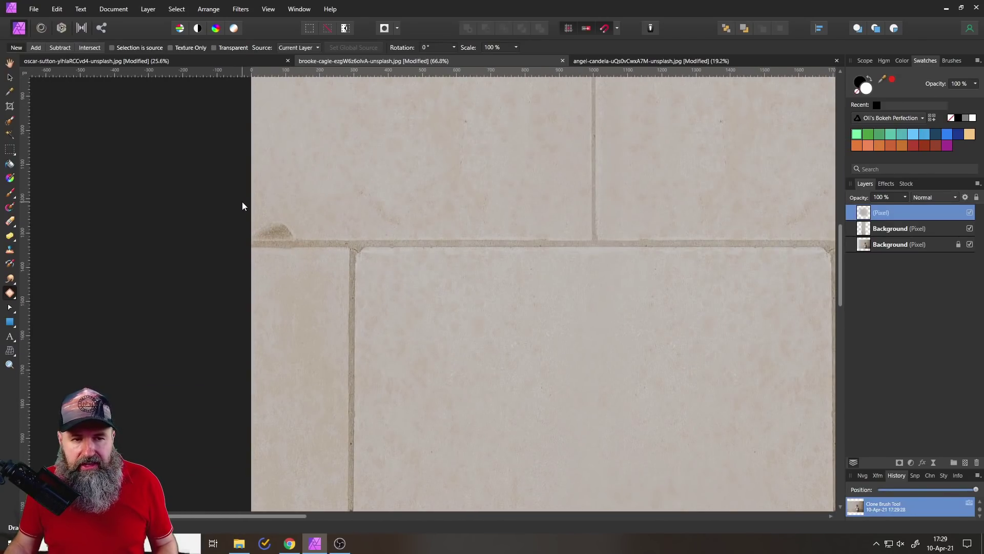
pyautogui.moveTo(311, 216)
pyautogui.mouseDown()
pyautogui.moveTo(320, 251)
pyautogui.moveTo(313, 282)
pyautogui.moveTo(286, 297)
pyautogui.moveTo(245, 276)
pyautogui.mouseUp()
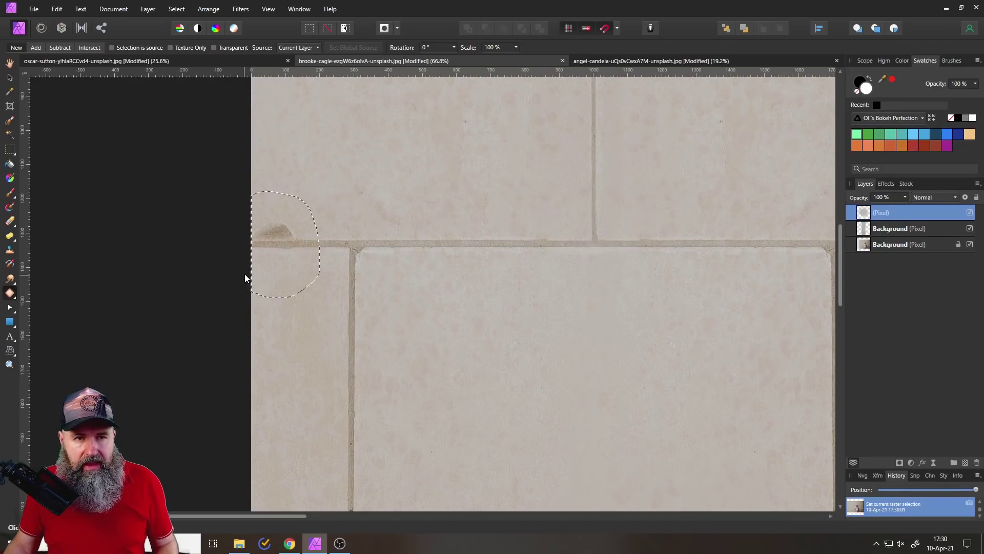
pyautogui.click(288, 47)
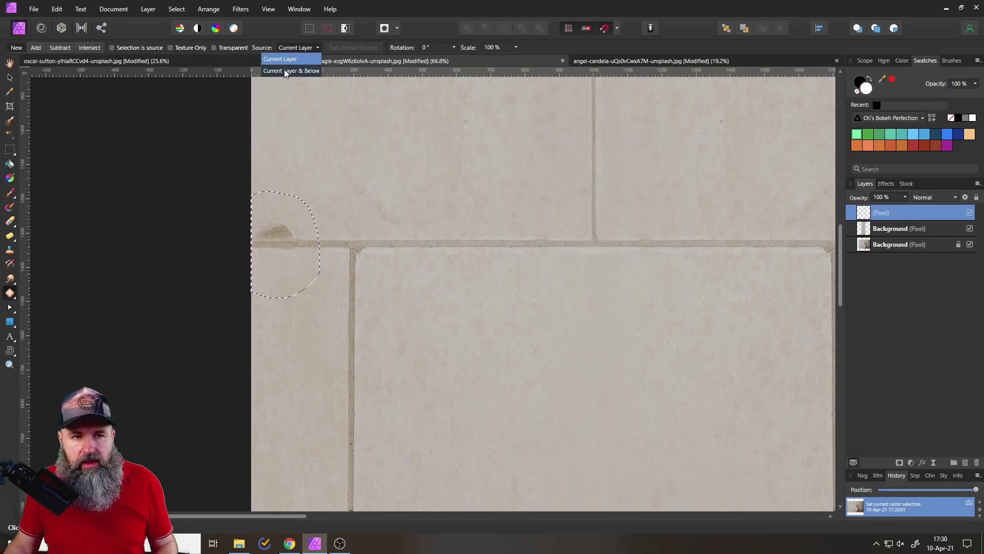
pyautogui.click(294, 72)
# Step: Drag the patch onto clean tile and grout, commit it, and recentre the photo
pyautogui.moveTo(288, 221); pyautogui.dragTo(464, 244)
pyautogui.hotkey('ctrl', 'd')
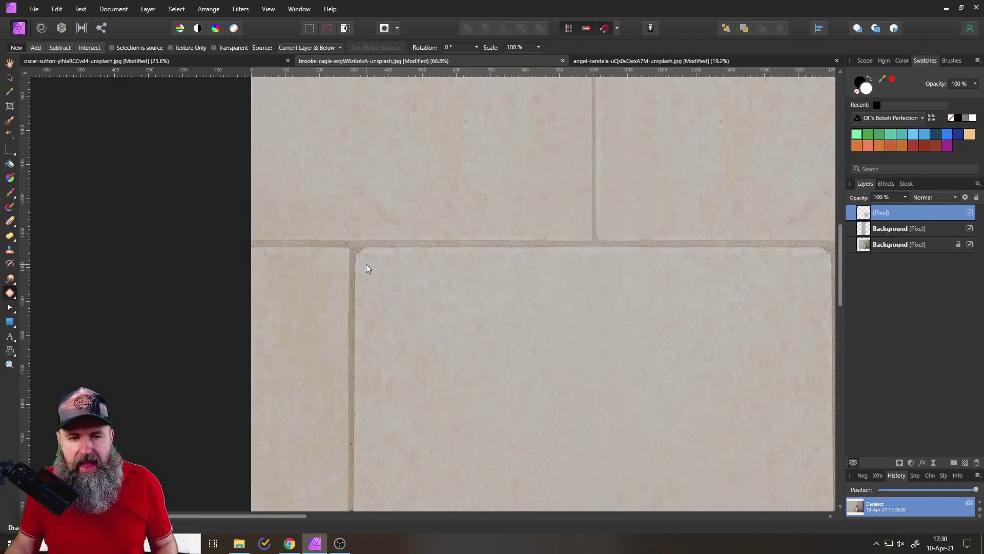
pyautogui.scroll(-4, 366, 264)
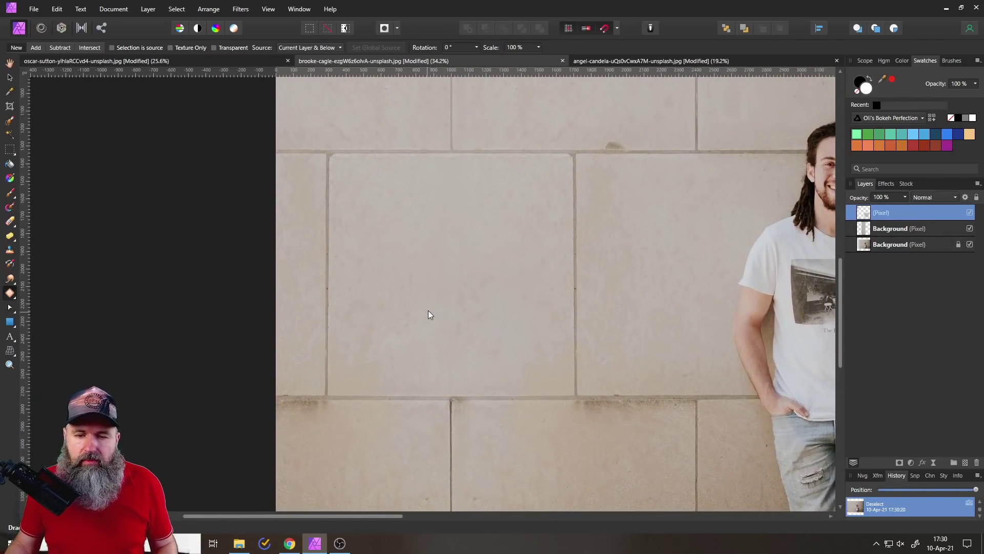
pyautogui.scroll(-5, 430, 314)
pyautogui.scroll(3, 436, 250)
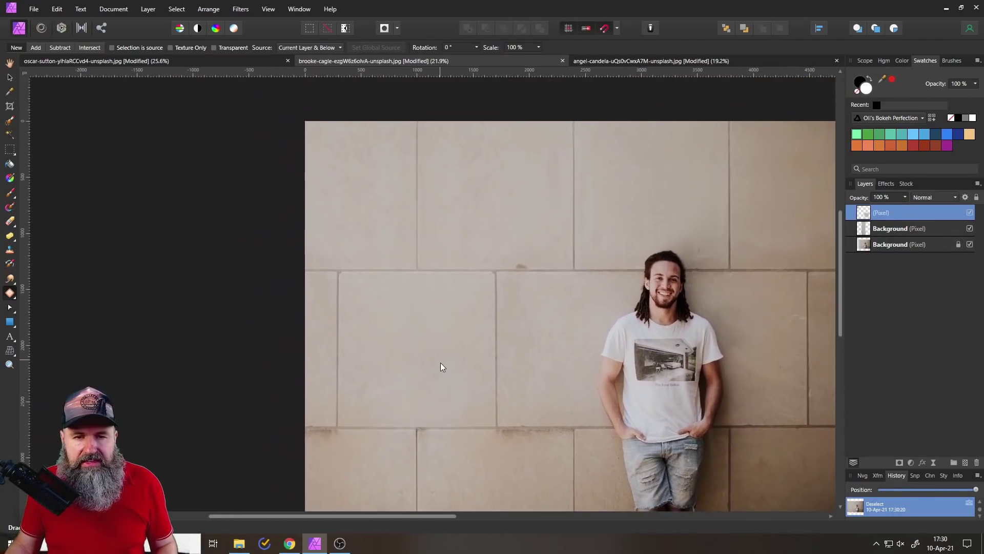
pyautogui.moveTo(440, 377); pyautogui.dragTo(319, 334)
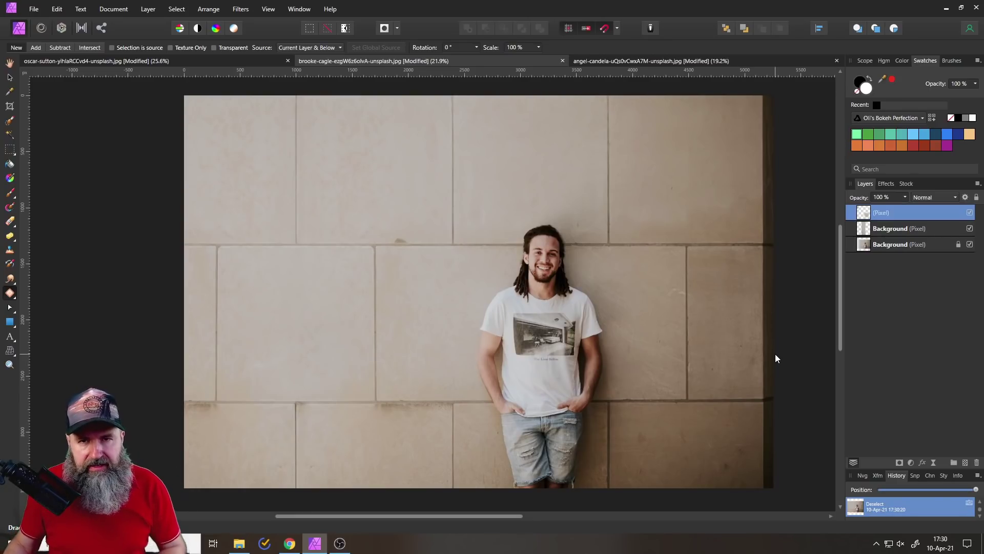
# Step: Switch to the angel-candela brick-wall portrait and delete its upper pixel layer
pyautogui.click(599, 61)
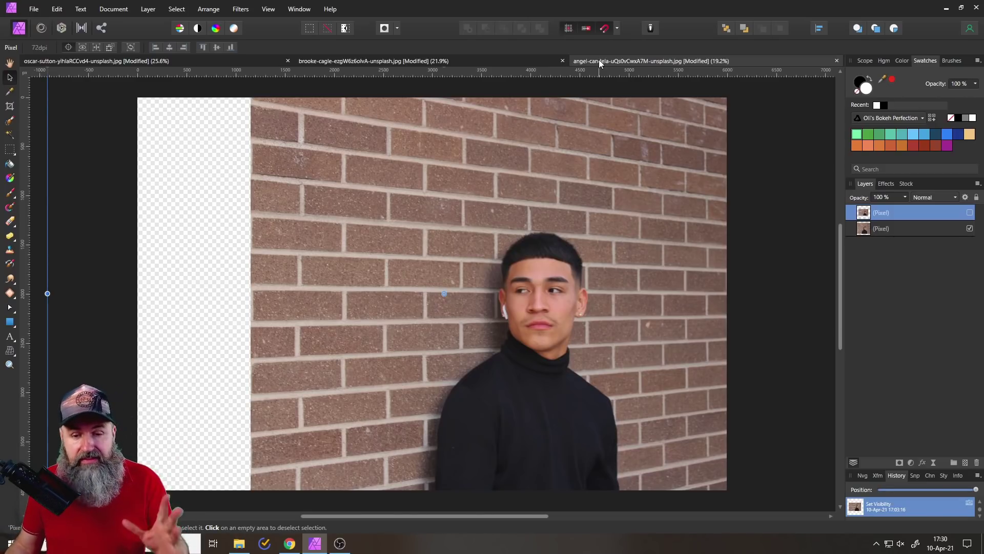
pyautogui.click(976, 463)
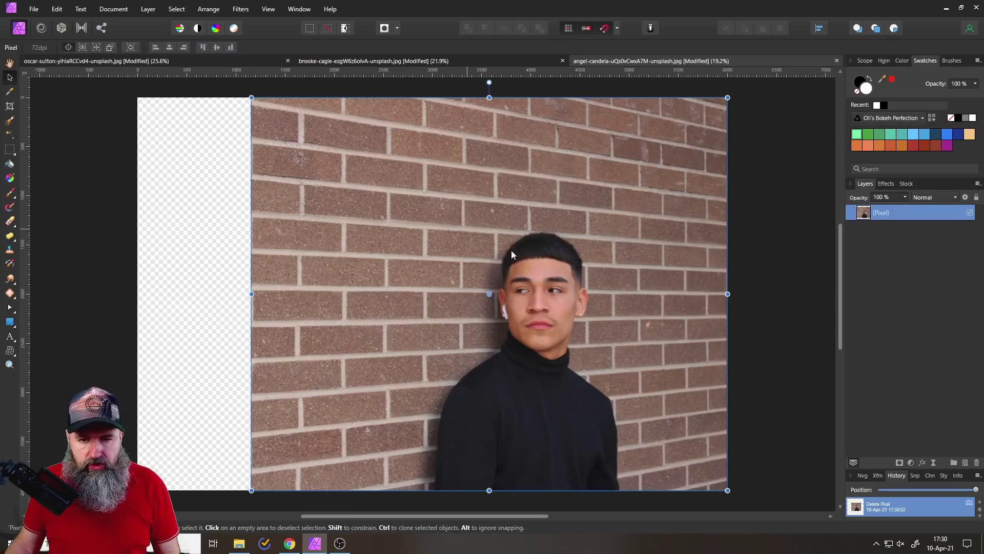
pyautogui.rightClick(865, 214)
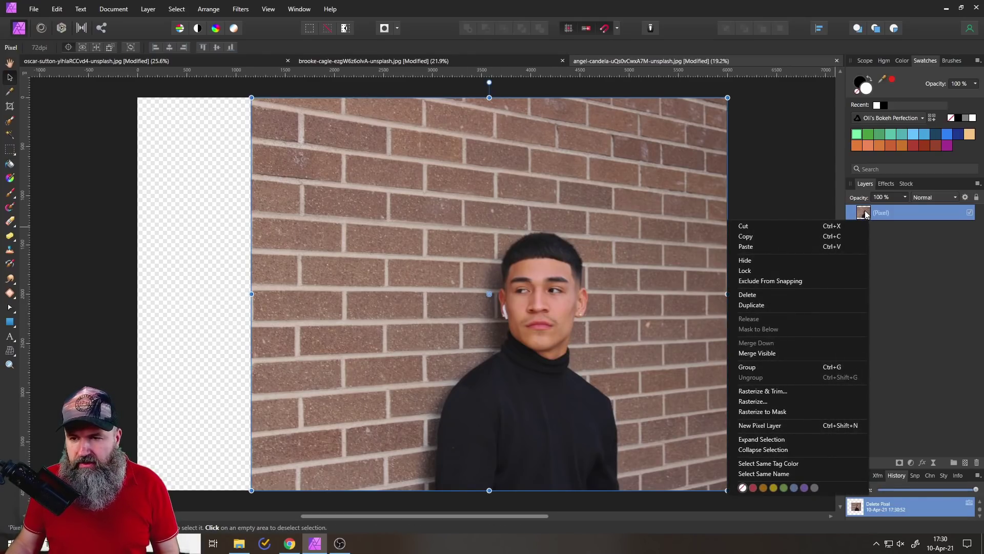
# Step: Duplicate the brick photo Pixel layer and select the lower copy
pyautogui.click(783, 306)
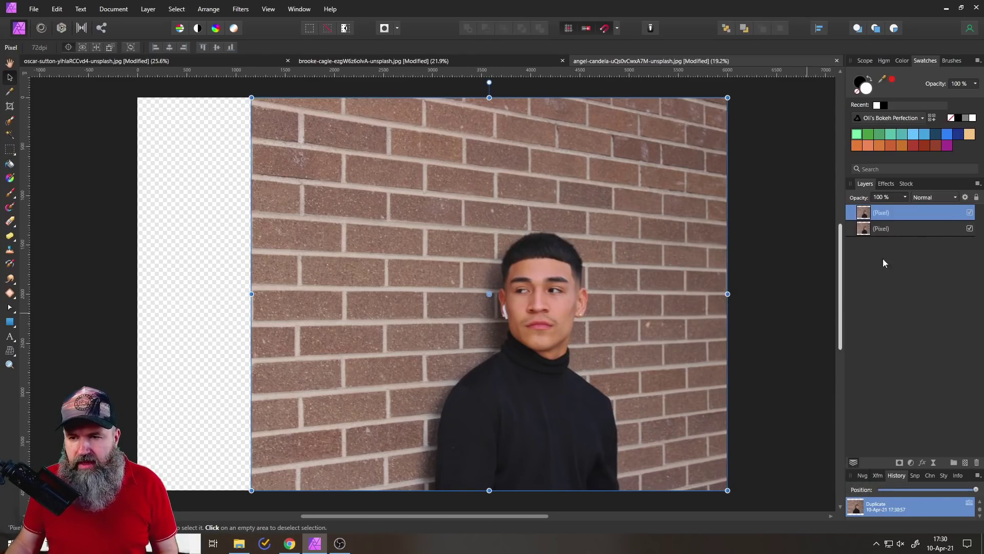
pyautogui.click(865, 232)
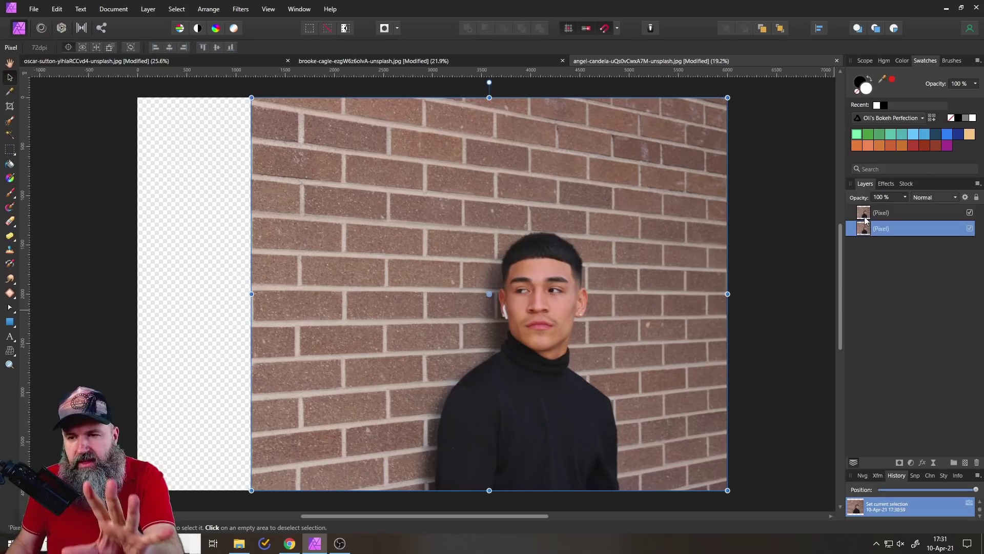
pyautogui.click(865, 215)
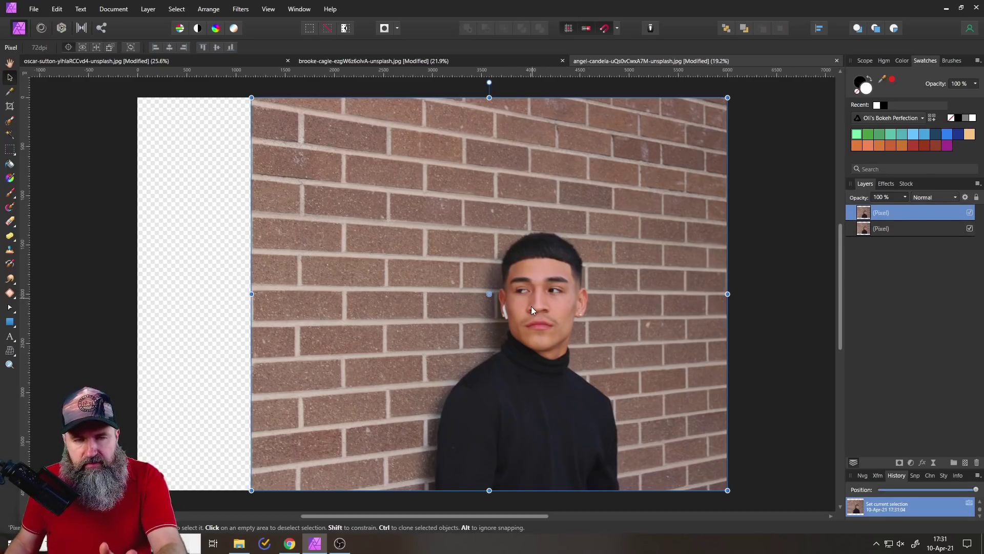
pyautogui.click(864, 229)
# Step: Slide the lower copy left until it snaps to the image edge, filling the empty strip
pyautogui.moveTo(315, 314)
pyautogui.mouseDown()
pyautogui.moveTo(253, 349)
pyautogui.moveTo(259, 285)
pyautogui.moveTo(302, 297)
pyautogui.moveTo(293, 304)
pyautogui.moveTo(324, 301)
pyautogui.moveTo(315, 314)
pyautogui.mouseUp()
pyautogui.moveTo(485, 303); pyautogui.dragTo(345, 297)
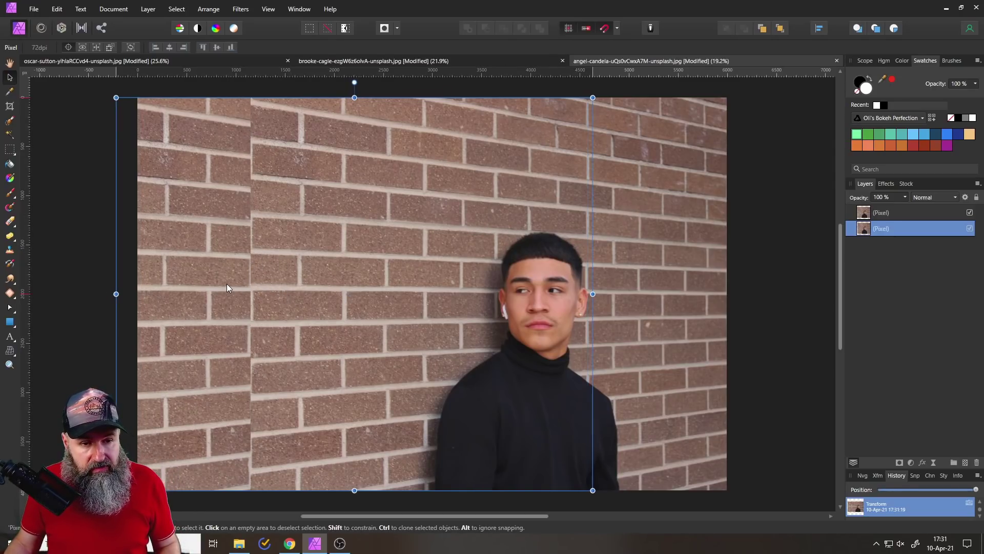
pyautogui.moveTo(227, 284); pyautogui.dragTo(187, 270)
pyautogui.scroll(8, 251, 147)
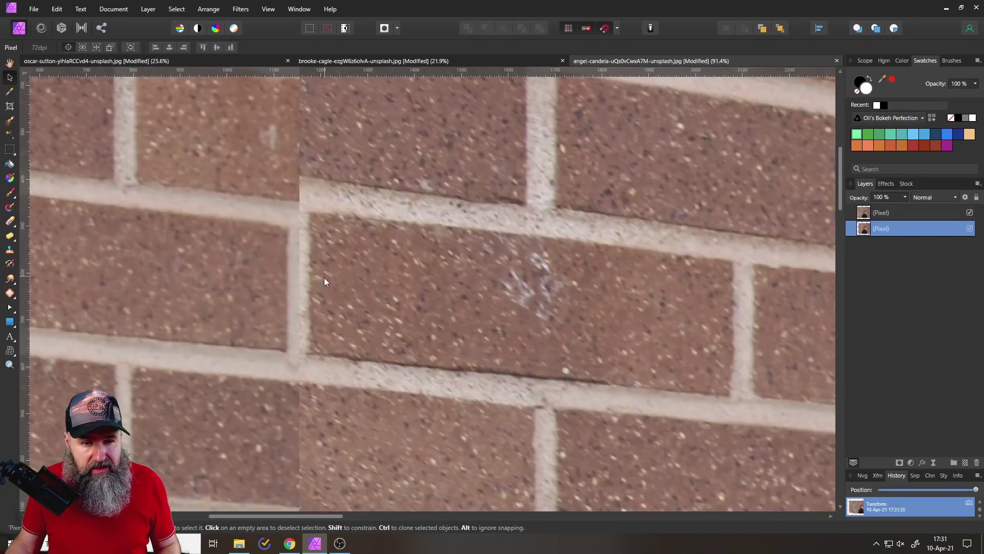
# Step: Drag the lower copy up and left until its brick courses match the original wall
pyautogui.moveTo(324, 278); pyautogui.dragTo(317, 232)
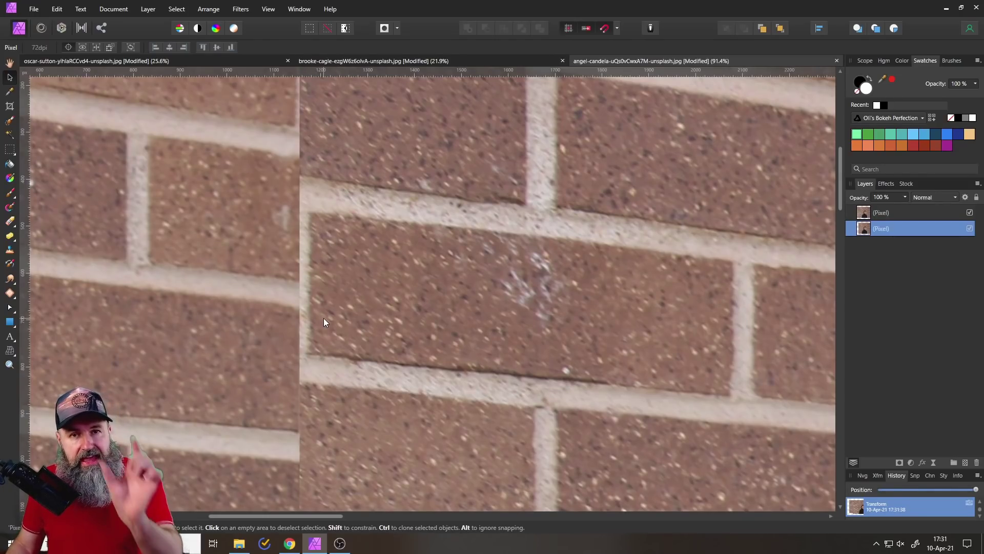
pyautogui.moveTo(272, 382); pyautogui.dragTo(263, 292)
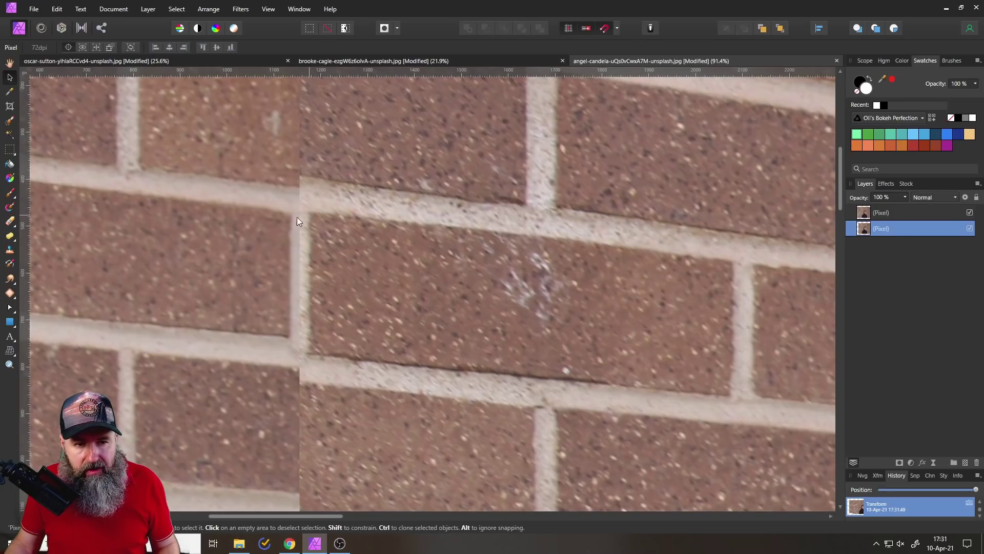
pyautogui.moveTo(272, 228); pyautogui.dragTo(273, 229)
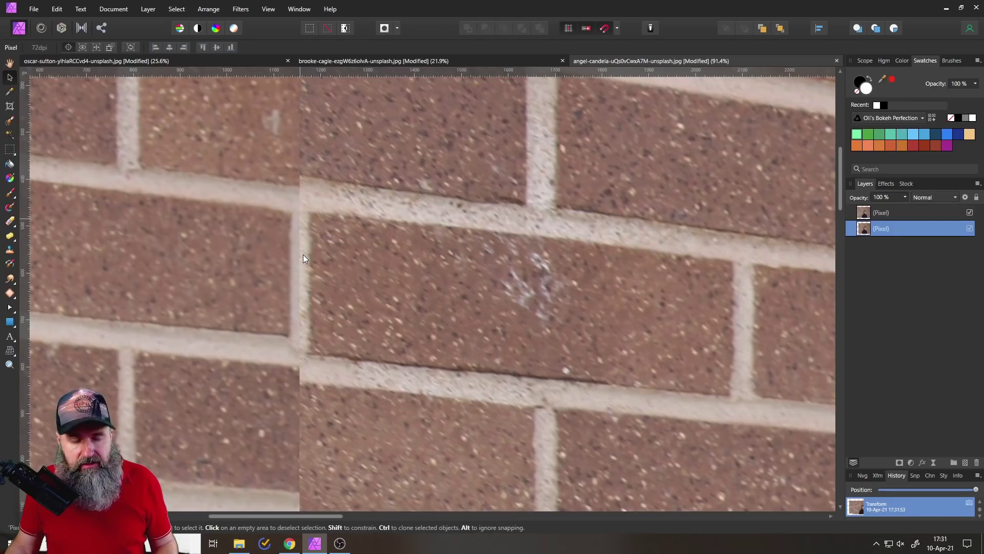
pyautogui.scroll(-5, 310, 254)
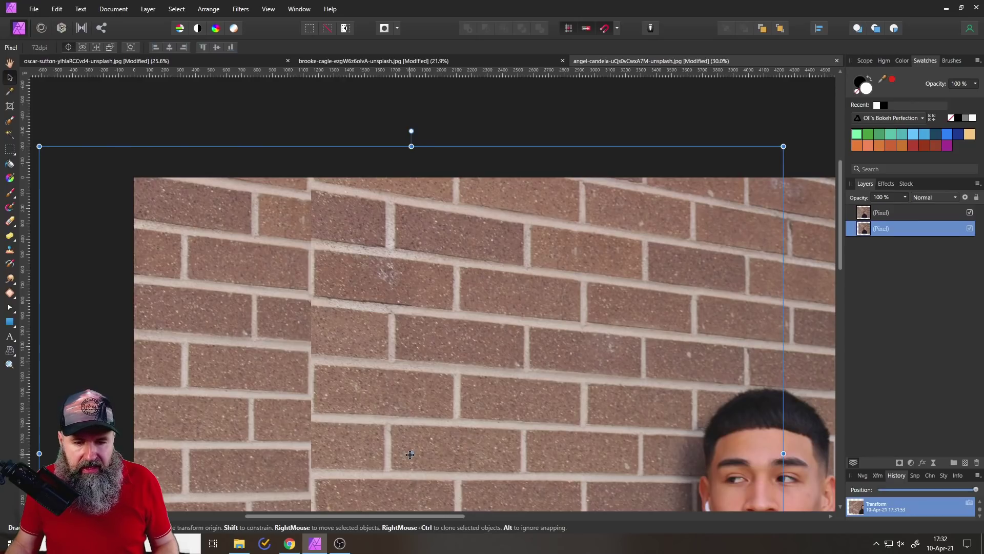
# Step: Place the copy's transform origin on the mortar intersection at the seam
pyautogui.moveTo(410, 454)
pyautogui.mouseDown()
pyautogui.moveTo(341, 287)
pyautogui.moveTo(309, 250)
pyautogui.mouseUp()
pyautogui.scroll(5, 317, 287)
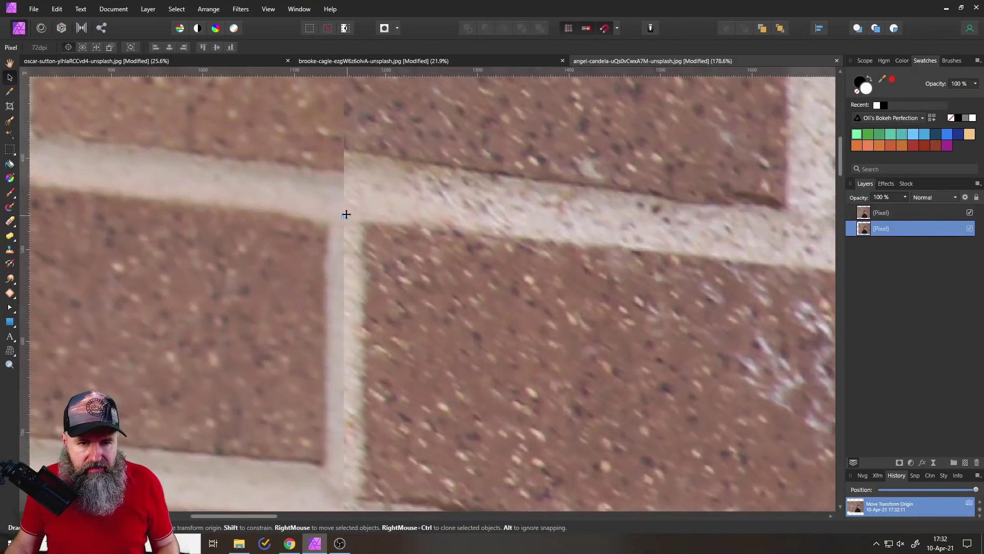
pyautogui.moveTo(342, 227); pyautogui.dragTo(344, 221)
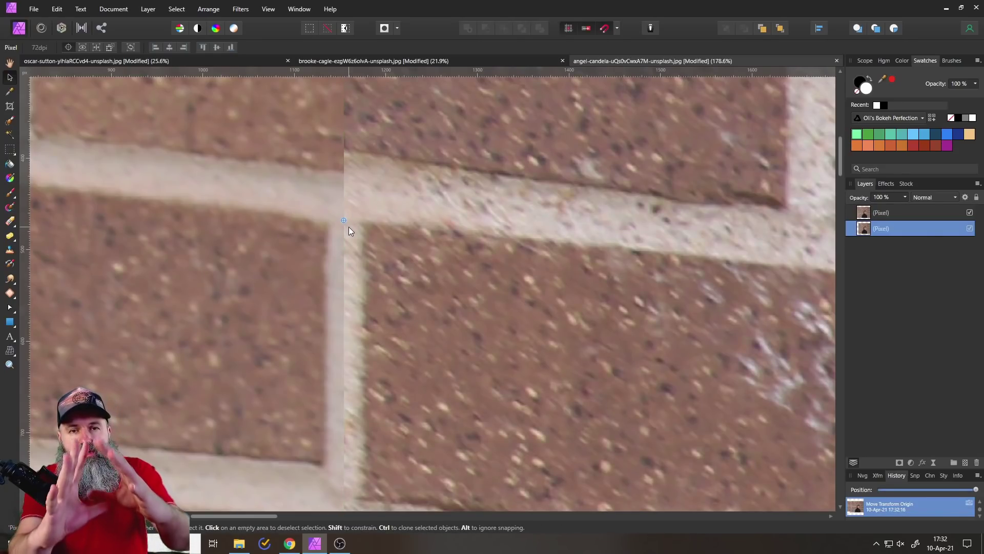
pyautogui.scroll(-10, 349, 226)
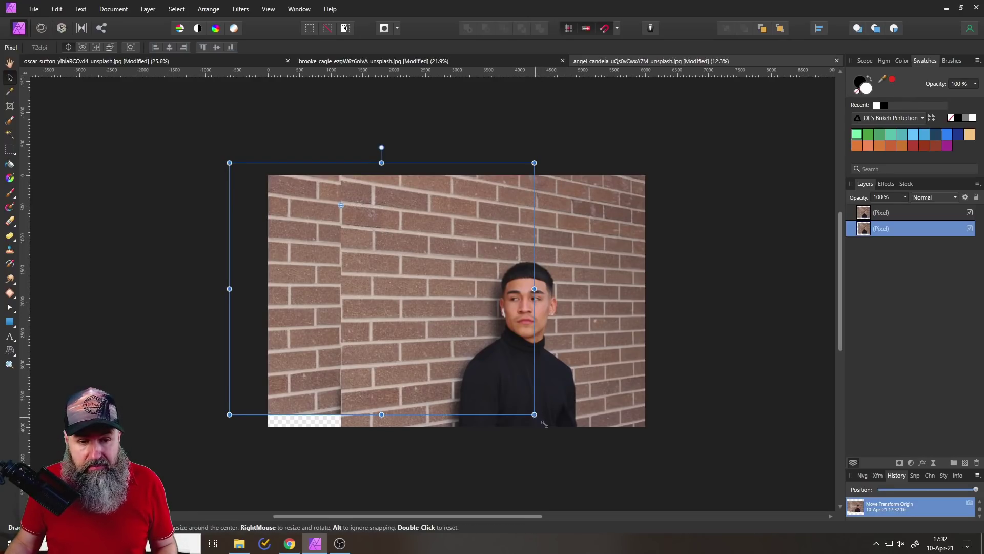
# Step: Scale and stretch the left brick copy to the full 4618 px canvas height, closing the bottom-left gap
pyautogui.moveTo(545, 424); pyautogui.dragTo(575, 439)
pyautogui.moveTo(449, 389); pyautogui.dragTo(501, 399)
pyautogui.scroll(5, 375, 169)
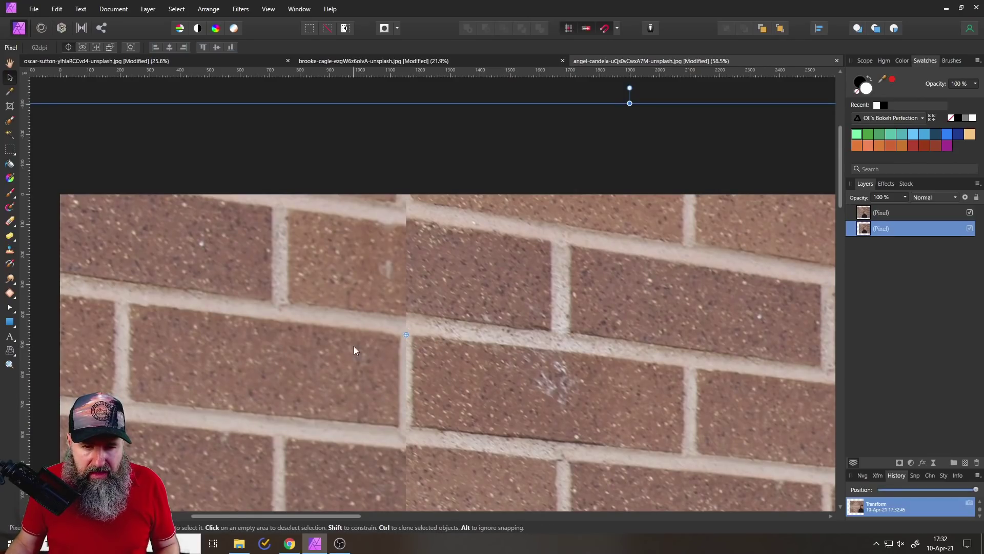
pyautogui.press('Up')
pyautogui.press('Up')
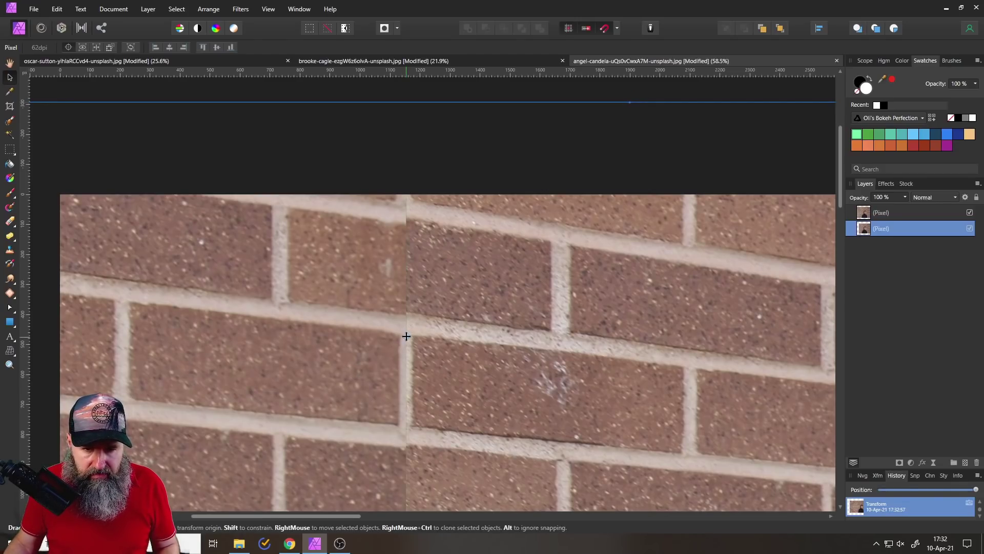
pyautogui.moveTo(406, 336); pyautogui.dragTo(406, 335)
pyautogui.scroll(-4, 478, 356)
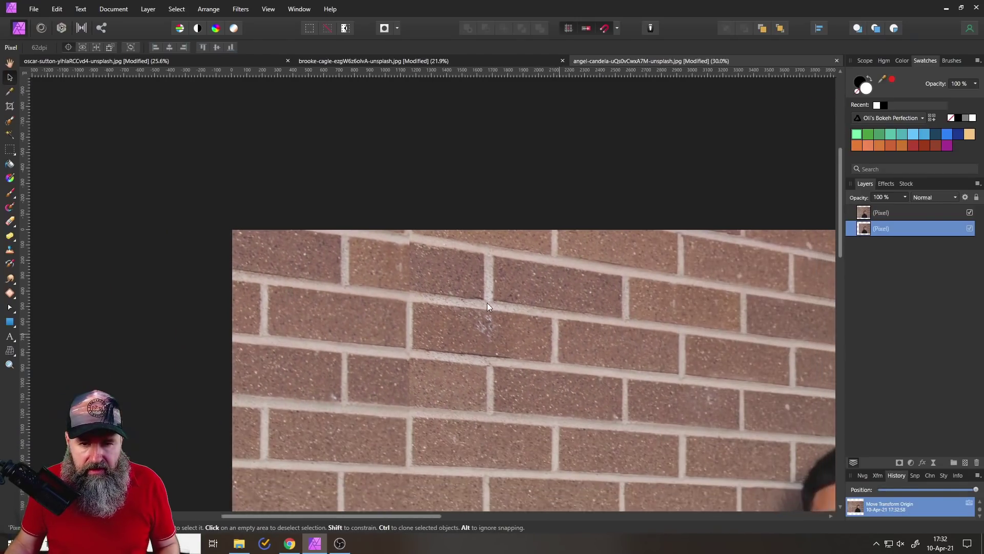
pyautogui.scroll(-4, 459, 291)
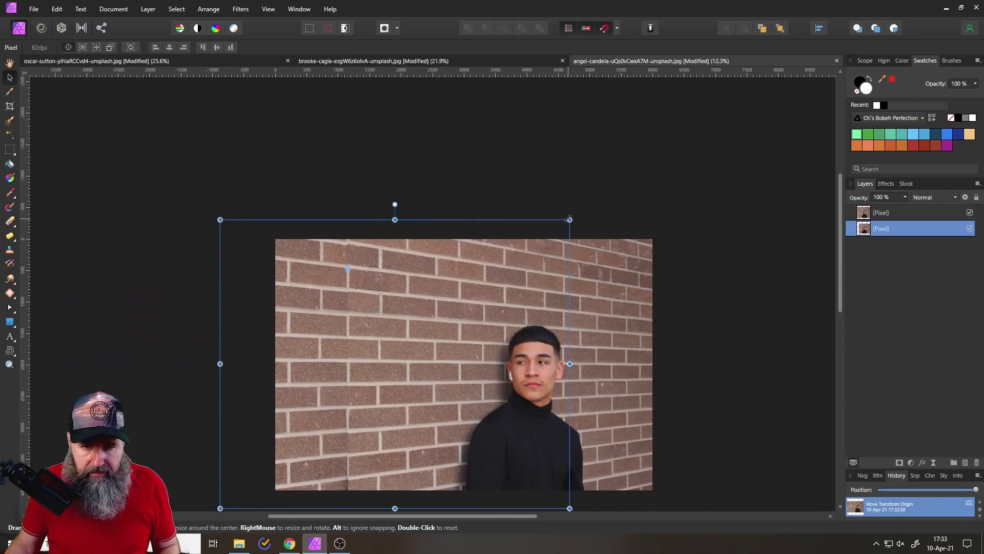
pyautogui.moveTo(570, 219)
pyautogui.mouseDown()
pyautogui.moveTo(576, 212)
pyautogui.moveTo(568, 216)
pyautogui.mouseUp()
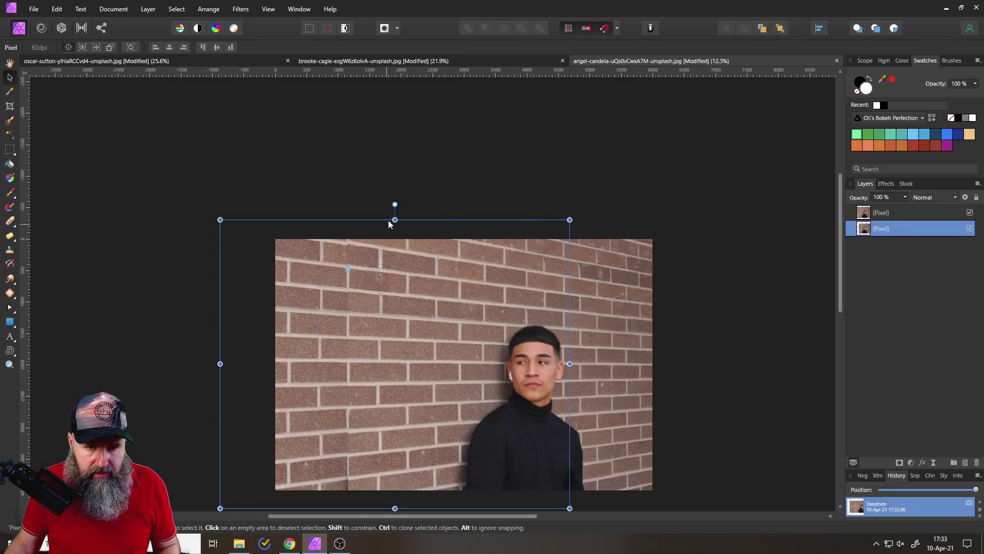
pyautogui.moveTo(395, 216); pyautogui.dragTo(397, 218)
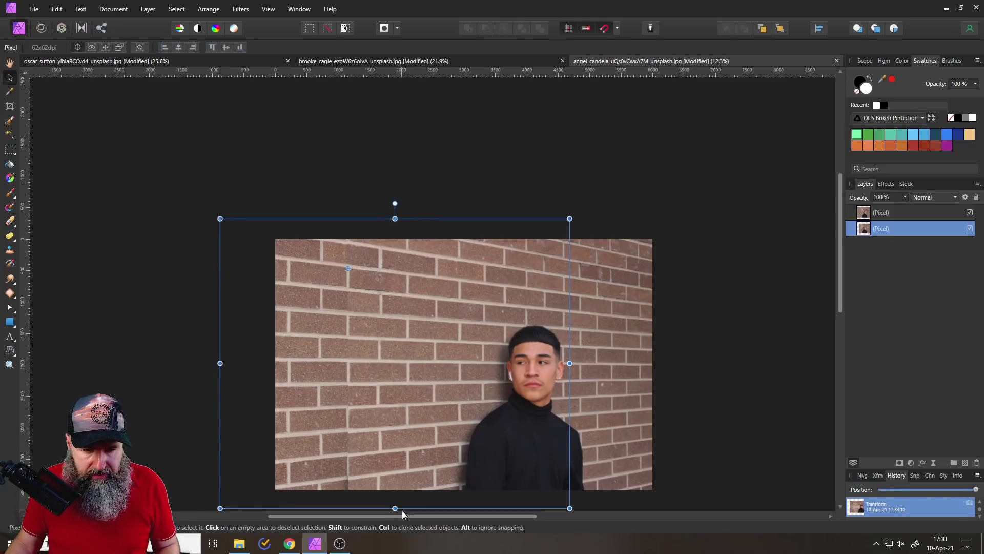
pyautogui.moveTo(395, 508); pyautogui.dragTo(399, 441)
pyautogui.click(239, 318)
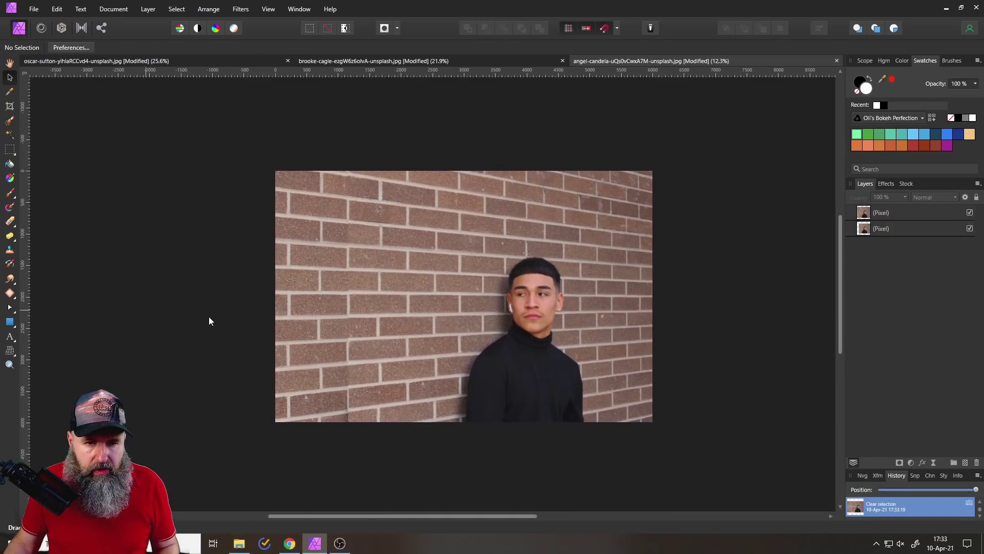
pyautogui.scroll(3, 362, 310)
pyautogui.hscroll(-2, 426, 328)
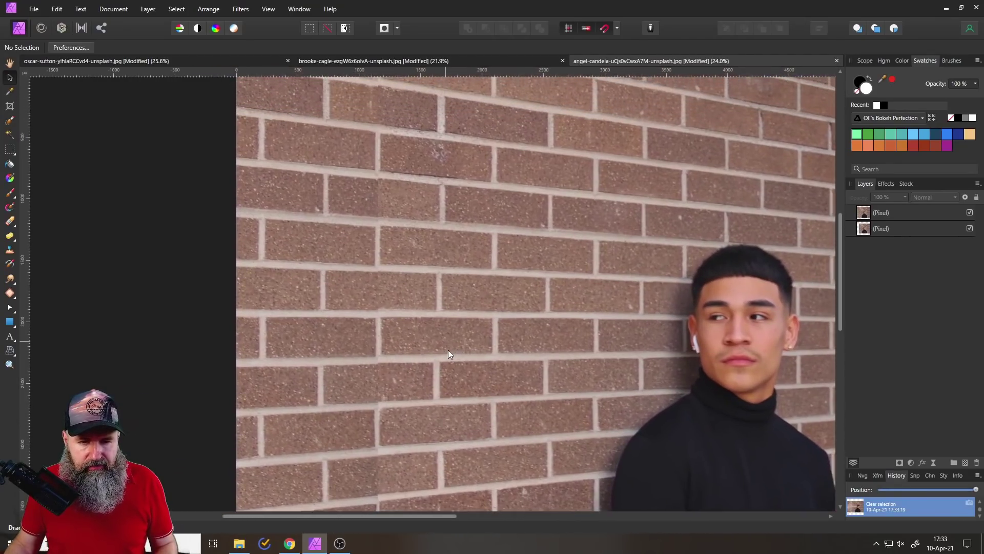
pyautogui.scroll(1, 443, 364)
pyautogui.scroll(-1, 459, 225)
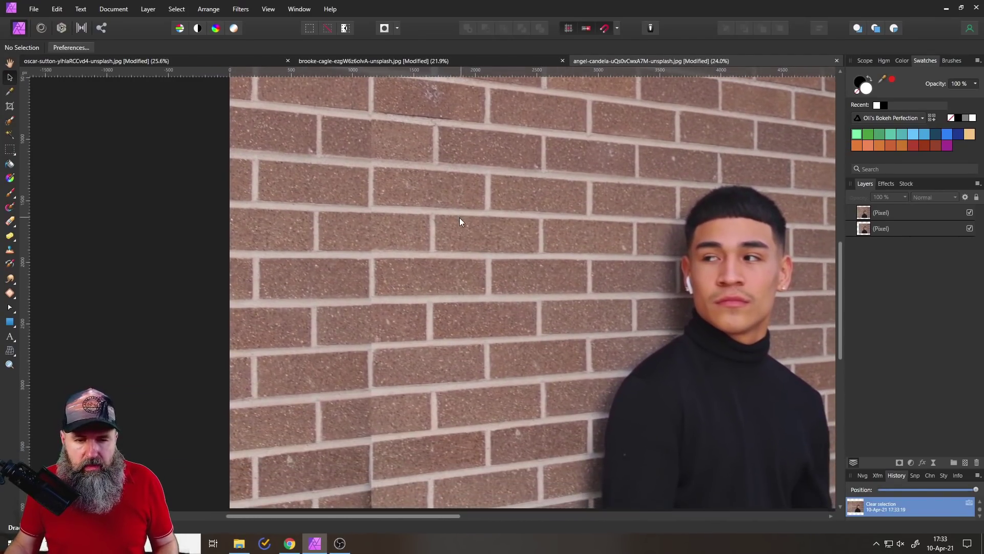
pyautogui.scroll(-3, 444, 374)
pyautogui.moveTo(495, 309); pyautogui.dragTo(488, 365)
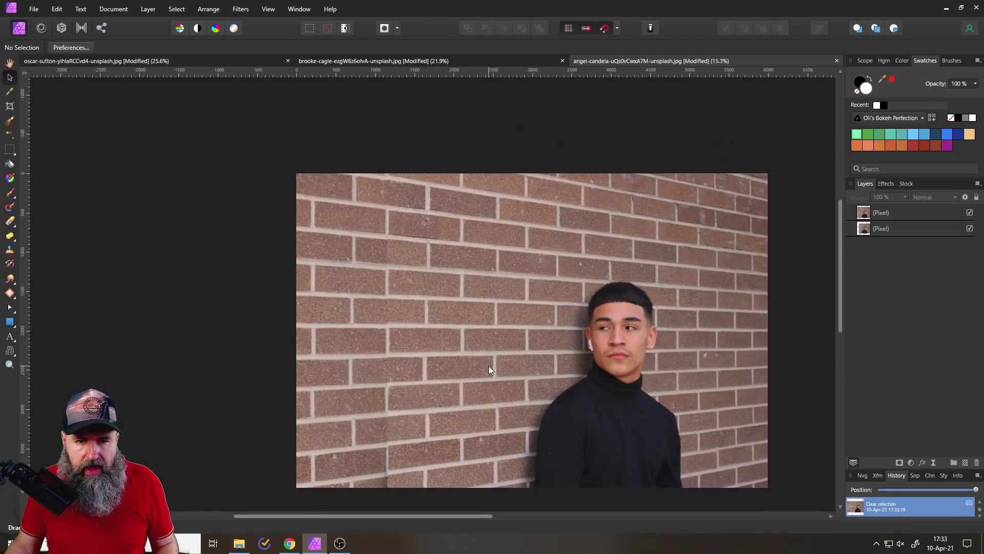
pyautogui.scroll(-2, 447, 307)
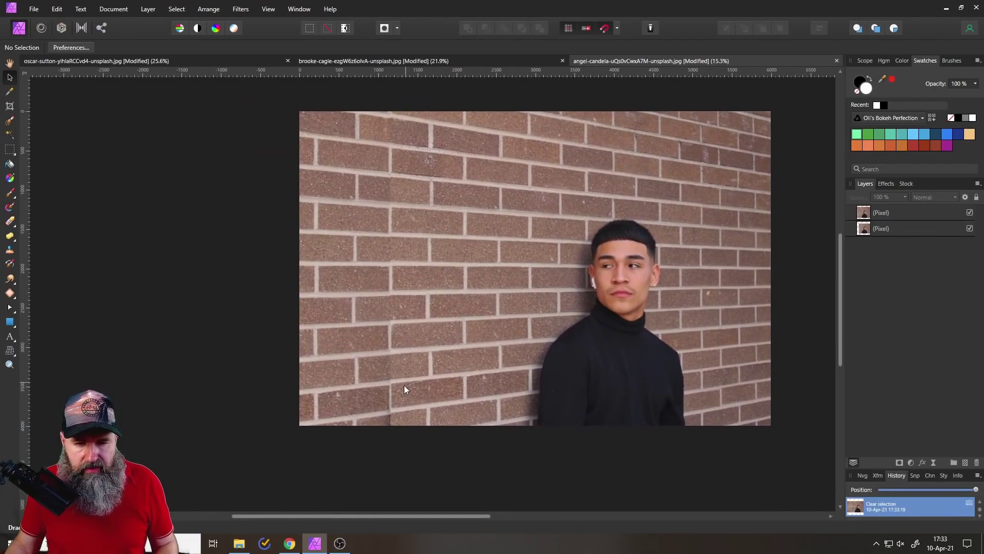
pyautogui.scroll(1, 388, 408)
pyautogui.scroll(5, 390, 415)
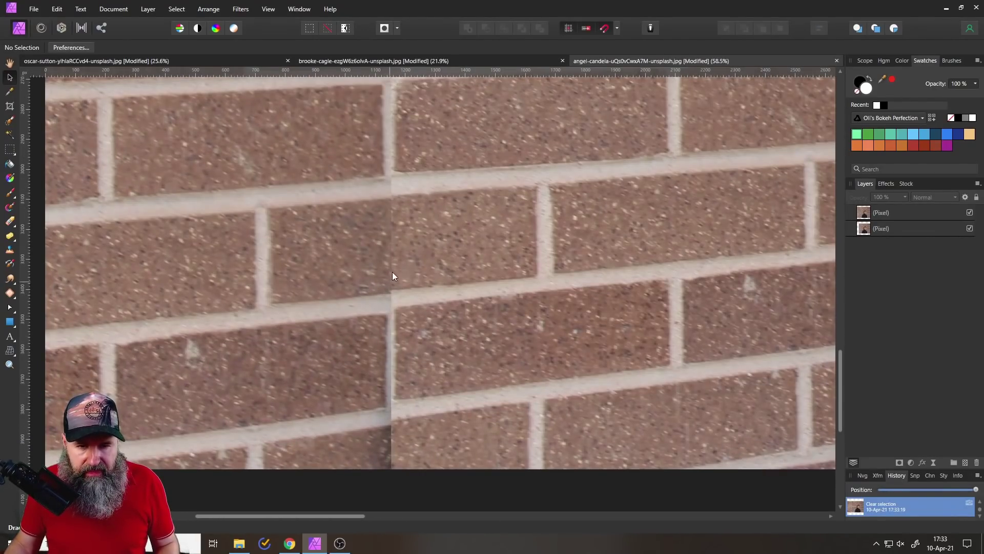
pyautogui.scroll(5, 402, 254)
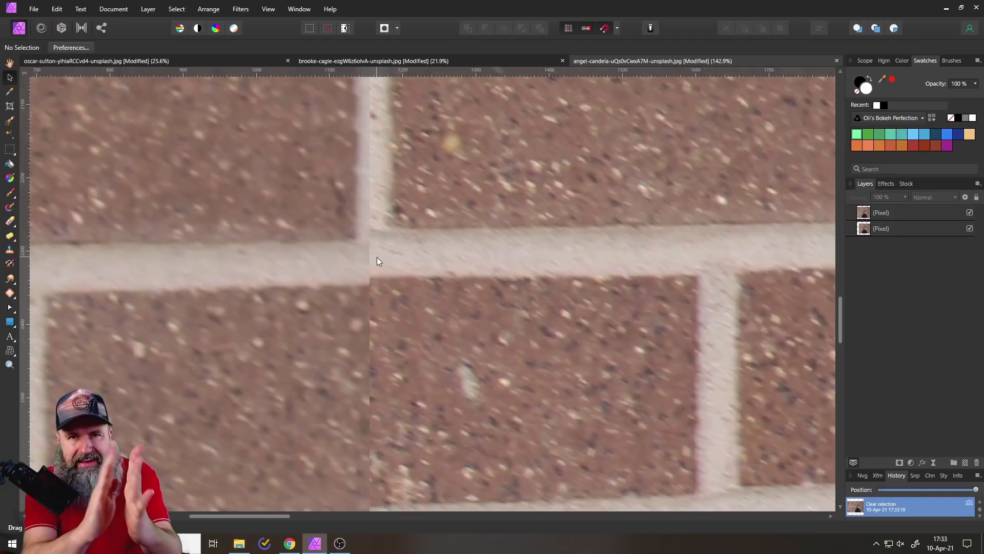
pyautogui.scroll(-9, 359, 237)
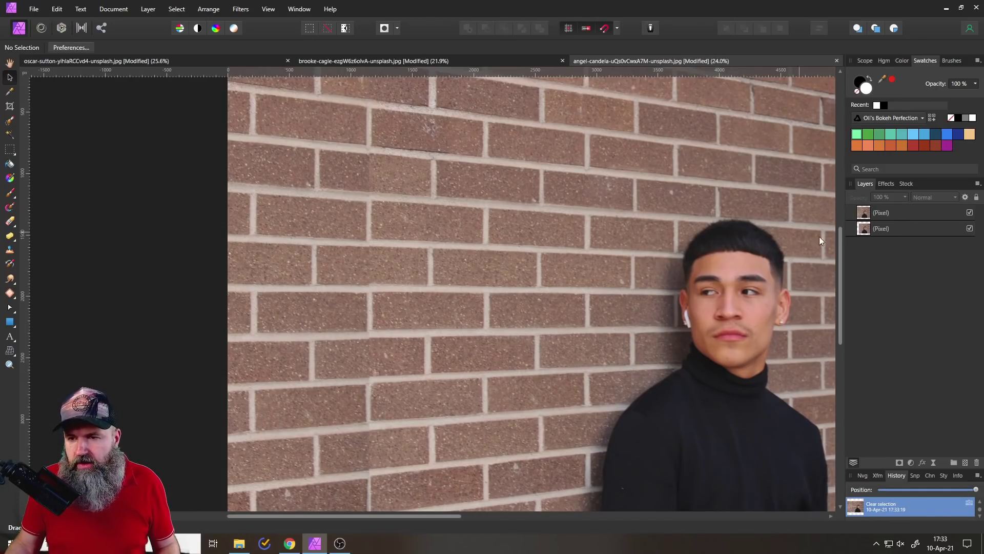
pyautogui.click(865, 213)
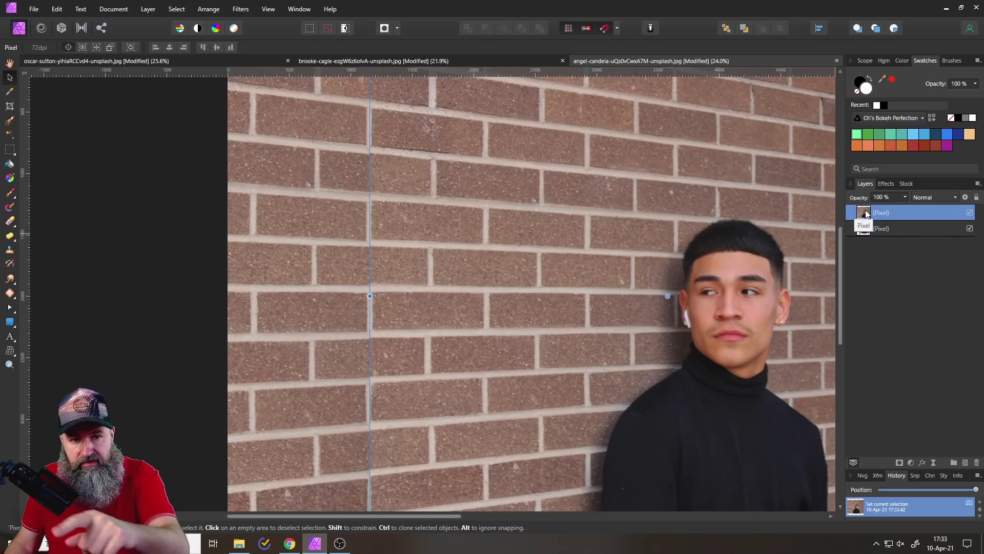
# Step: Add a mask to the copied brick layer and pick the Paint Brush at 39% opacity
pyautogui.click(900, 462)
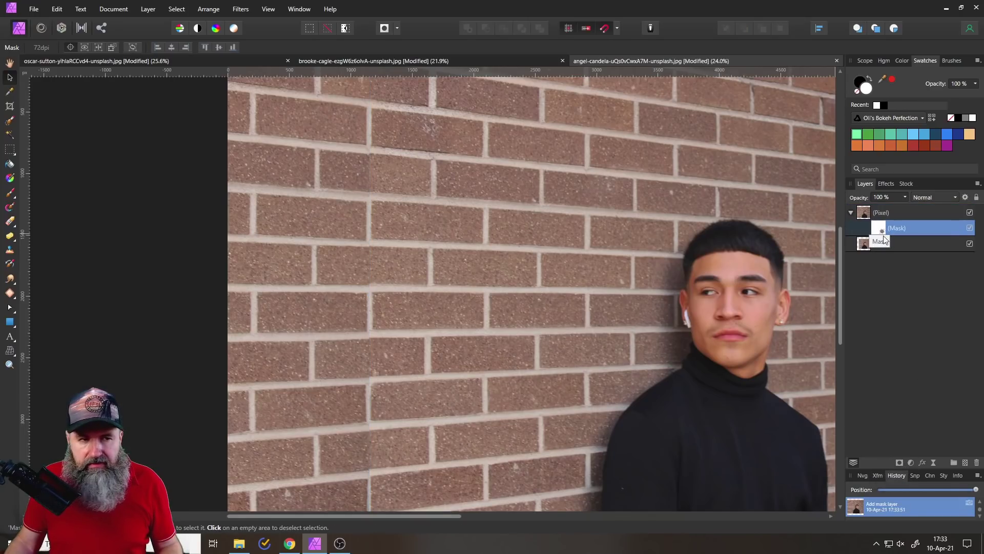
pyautogui.click(9, 194)
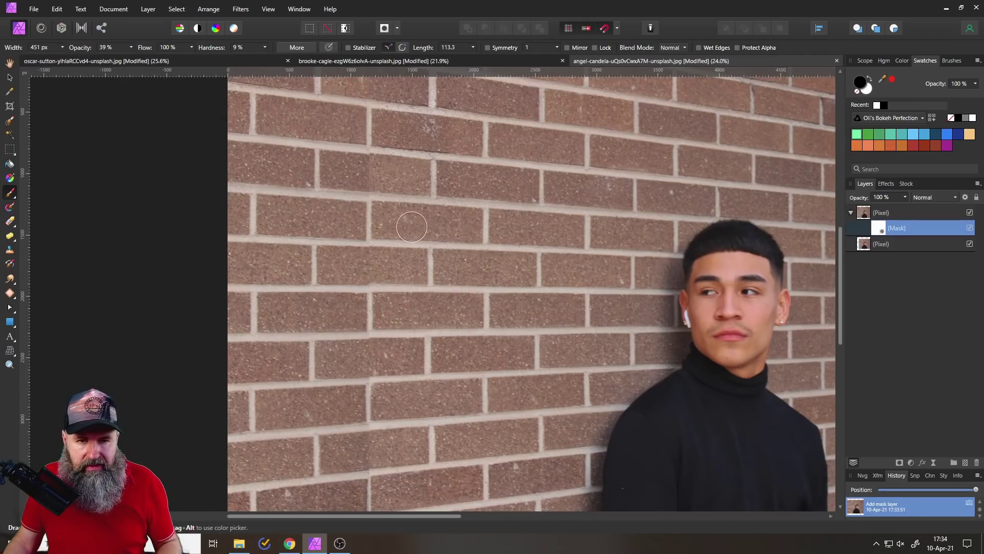
pyautogui.scroll(3, 375, 234)
# Step: Paint black on the mask along the seam from top to bottom to blend it
pyautogui.moveTo(375, 234)
pyautogui.mouseDown()
pyautogui.moveTo(353, 111)
pyautogui.moveTo(358, 123)
pyautogui.mouseUp()
pyautogui.click(360, 355)
pyautogui.scroll(-3, 379, 328)
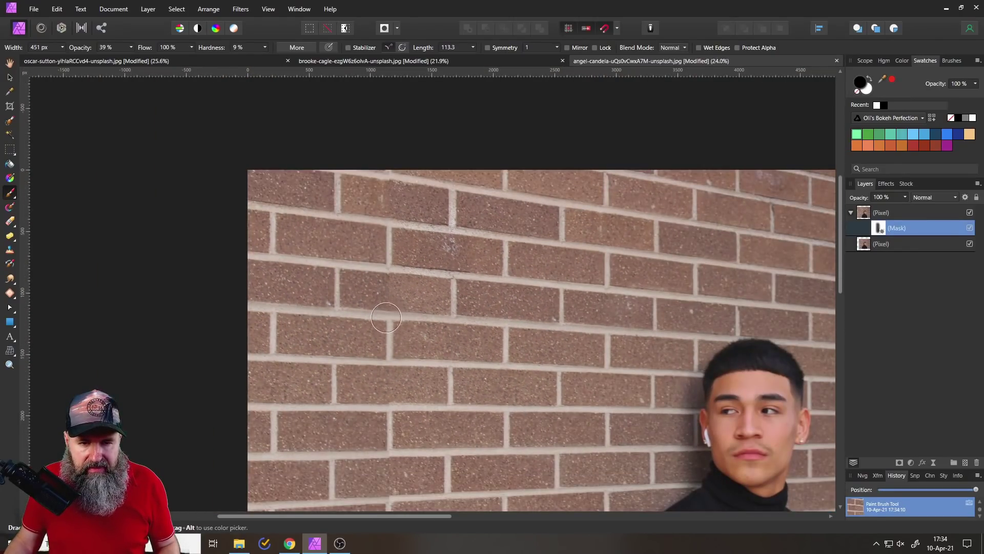
pyautogui.moveTo(386, 317); pyautogui.dragTo(385, 206)
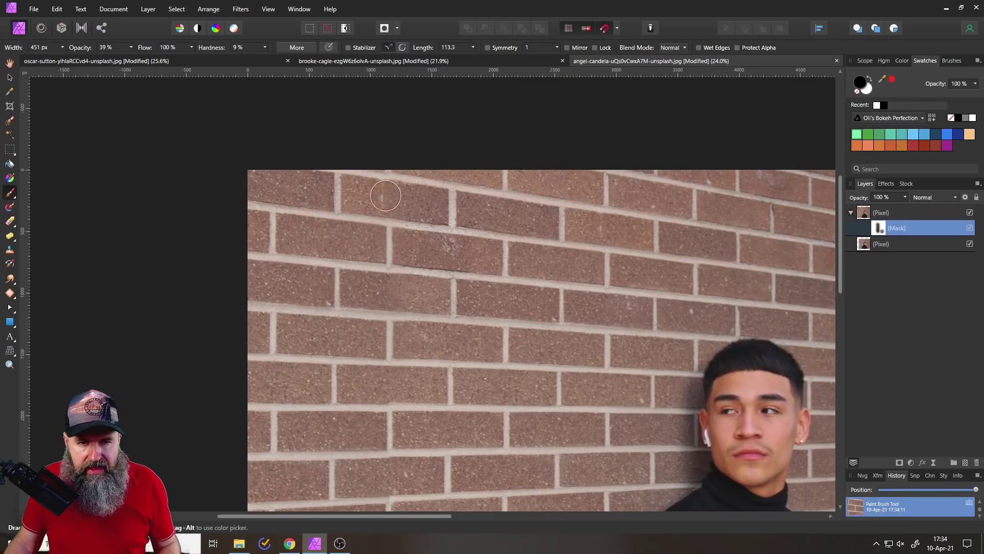
pyautogui.scroll(-2, 386, 128)
pyautogui.scroll(-2, 413, 210)
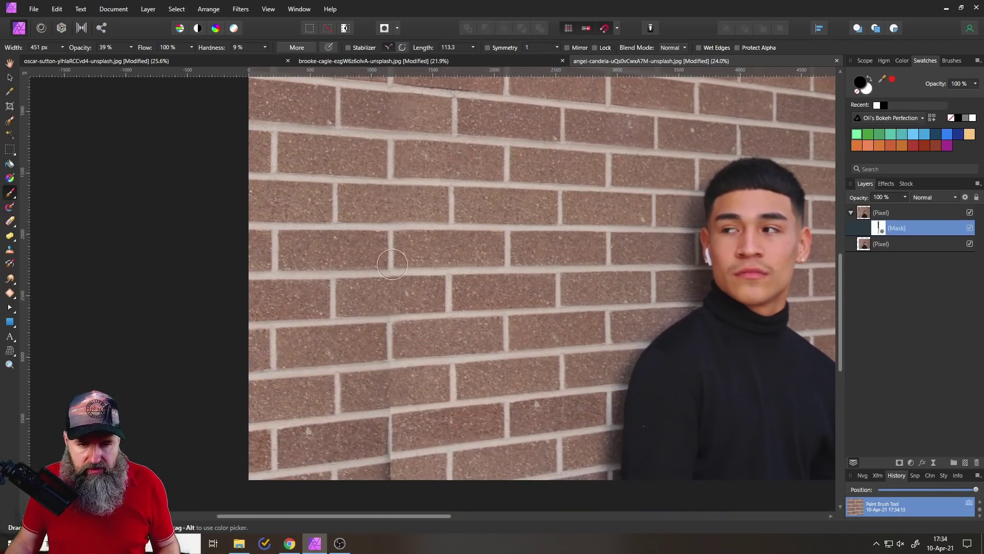
pyautogui.moveTo(410, 402); pyautogui.dragTo(414, 386)
pyautogui.scroll(-2, 413, 385)
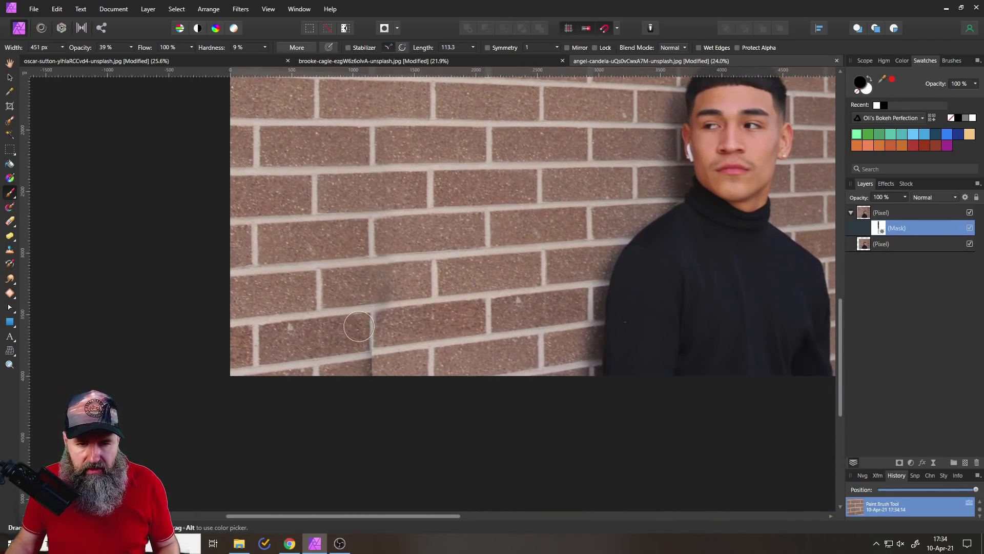
pyautogui.moveTo(363, 313); pyautogui.dragTo(367, 395)
pyautogui.moveTo(360, 293); pyautogui.dragTo(365, 407)
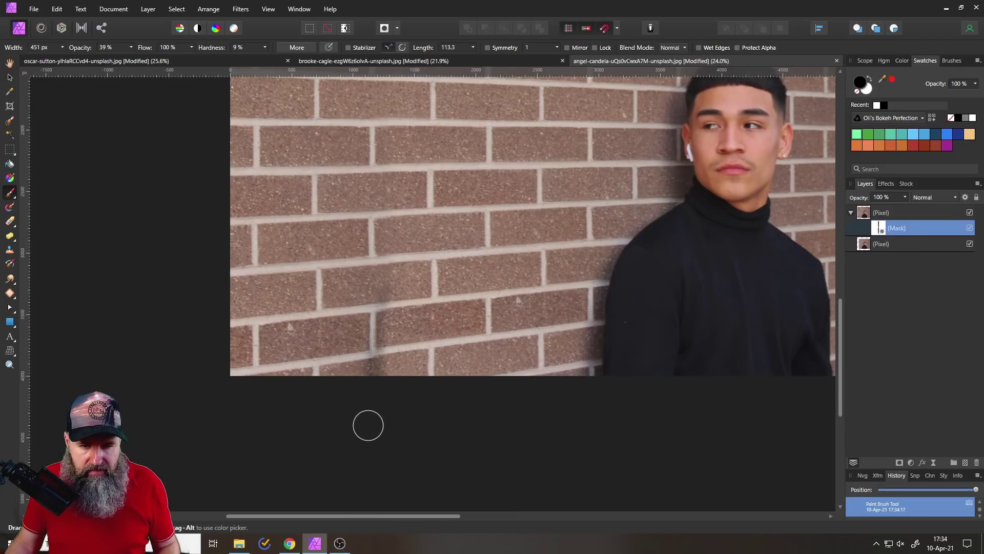
pyautogui.scroll(-1, 387, 387)
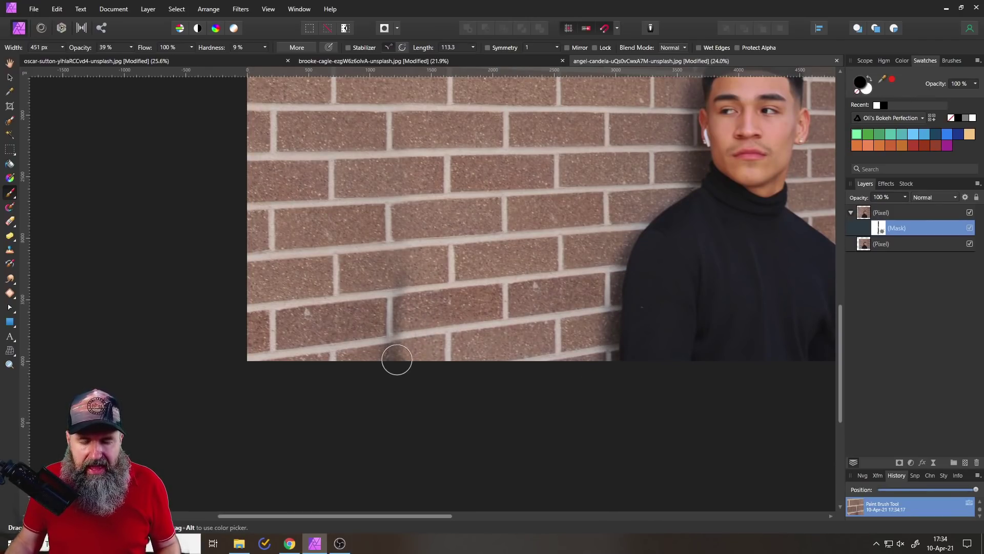
pyautogui.scroll(4, 396, 356)
pyautogui.scroll(-4, 425, 312)
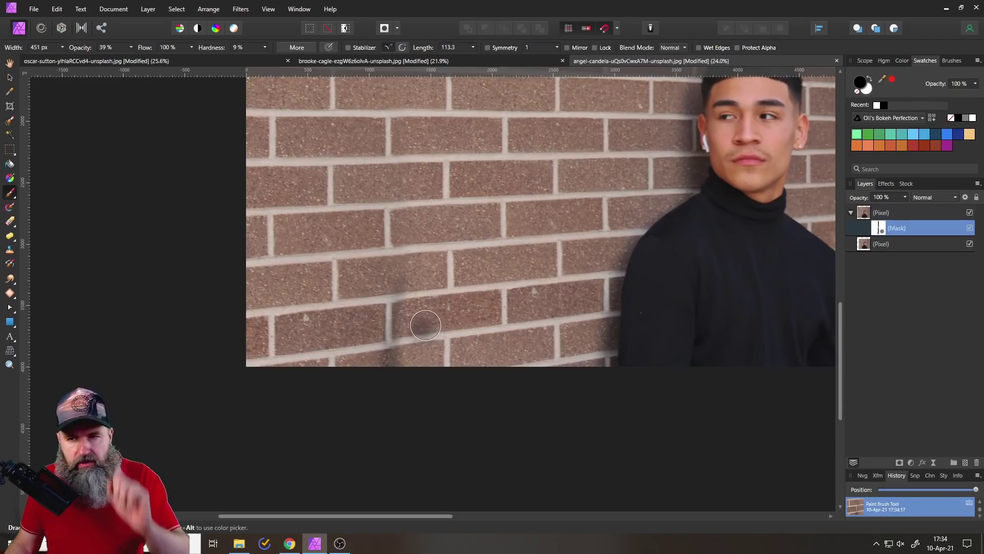
# Step: On the copied Pixel layer, lasso a clean brick patch near the bottom with Freehand Selection
pyautogui.click(870, 217)
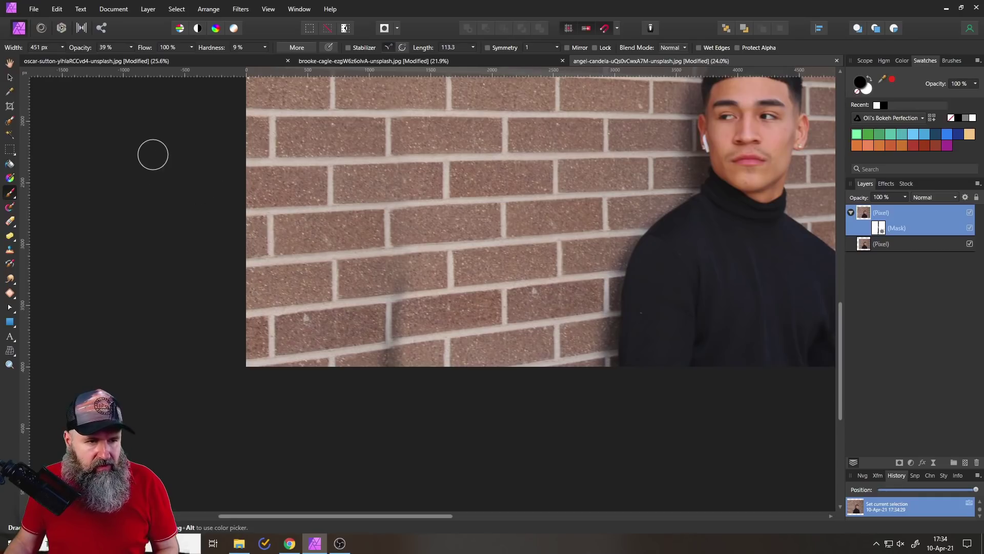
pyautogui.click(10, 150)
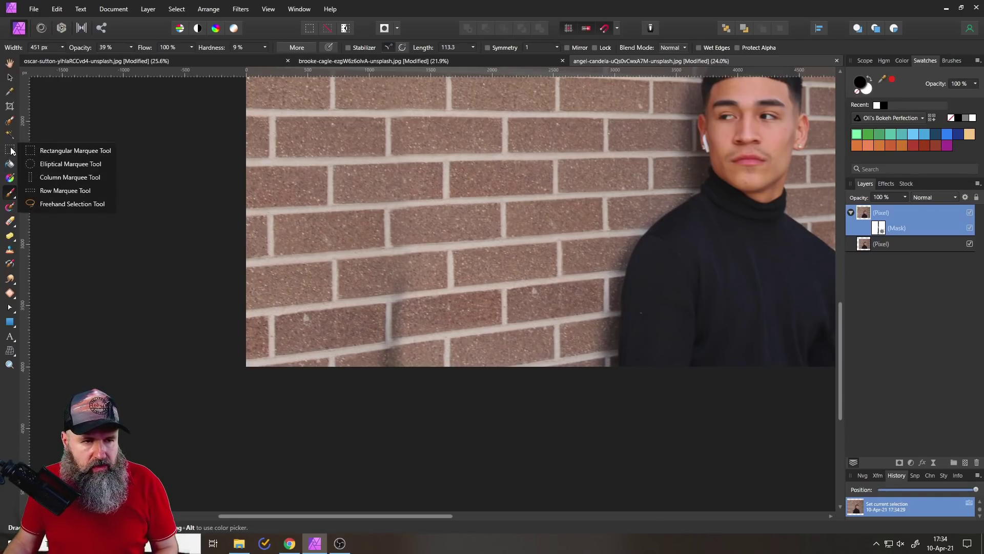
pyautogui.click(81, 204)
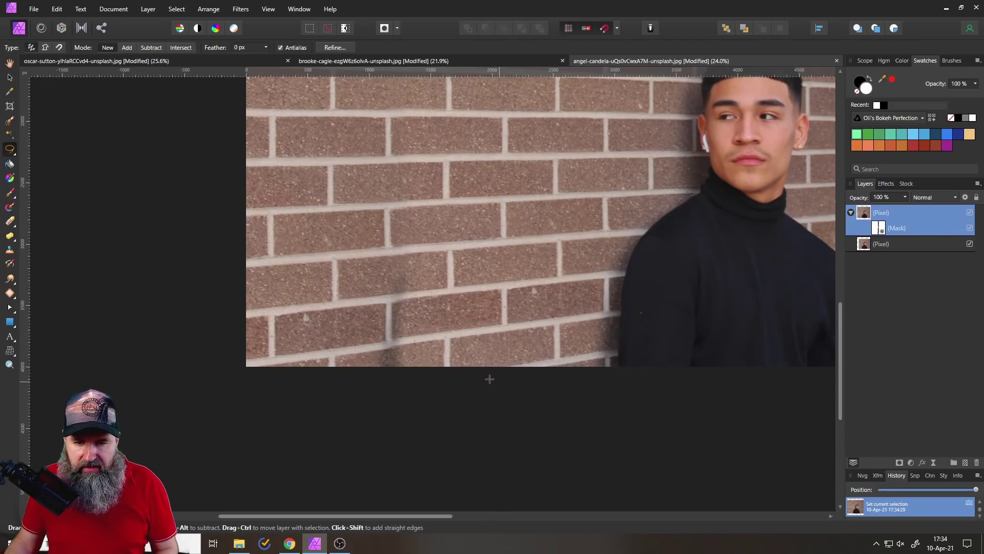
pyautogui.moveTo(491, 379); pyautogui.dragTo(475, 319)
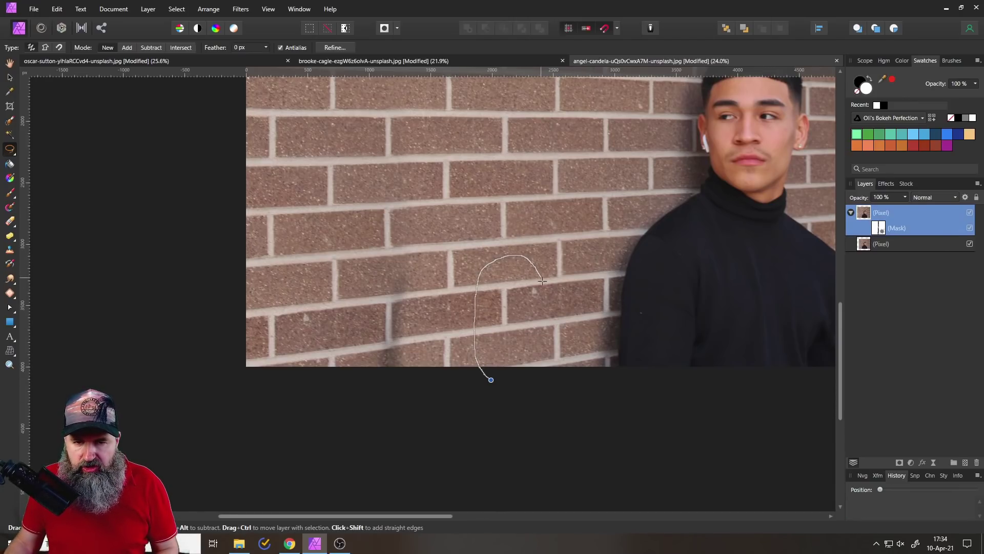
pyautogui.moveTo(506, 384); pyautogui.dragTo(502, 382)
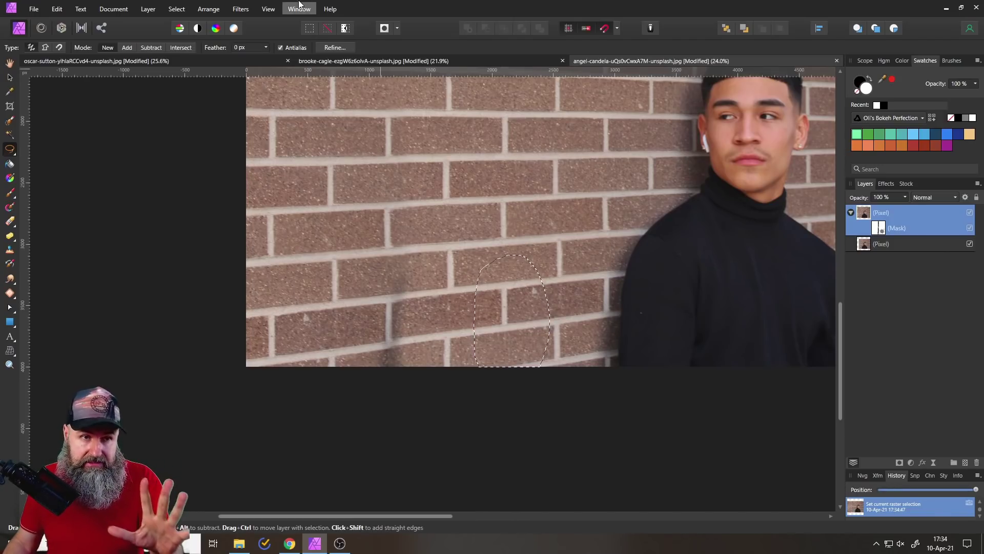
# Step: Feather the brick-patch selection with a 50 px radius
pyautogui.click(176, 9)
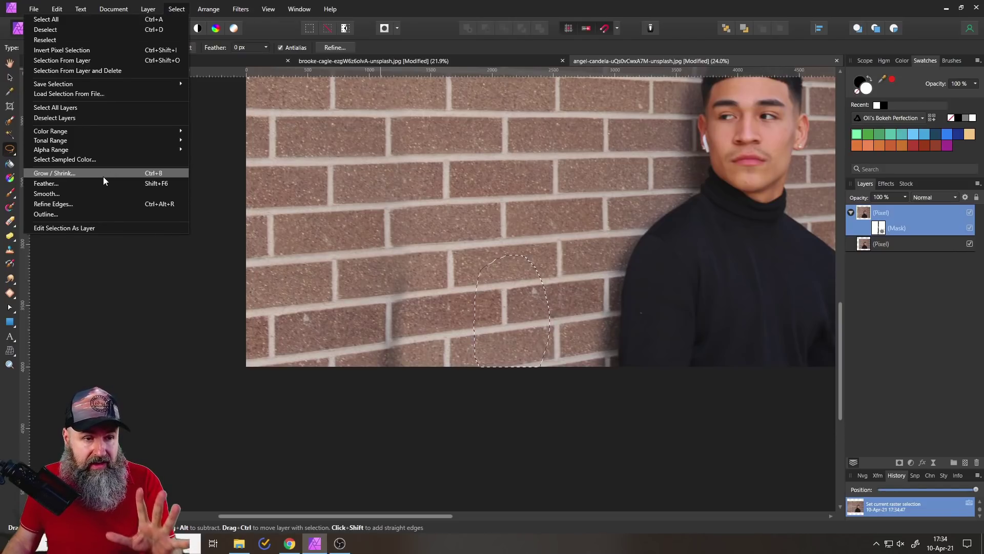
pyautogui.click(90, 183)
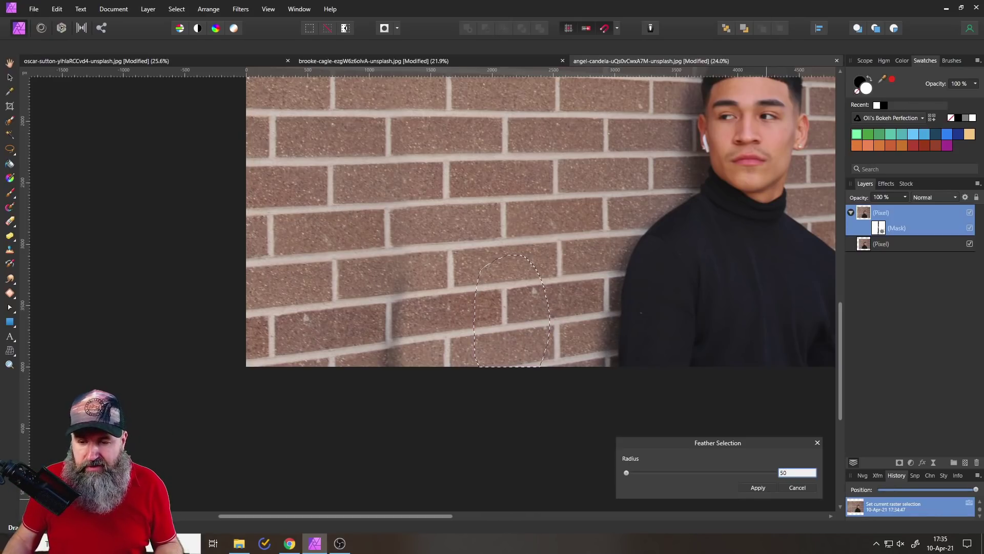
pyautogui.click(757, 487)
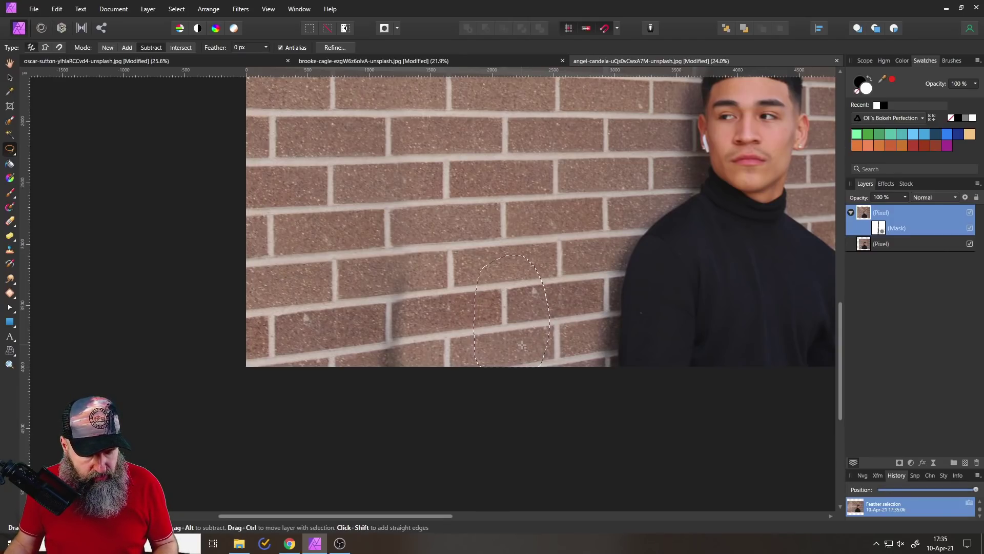
# Step: Paste the feathered brick patch as a new top layer and delete its mask
pyautogui.hotkey('ctrl', 'v')
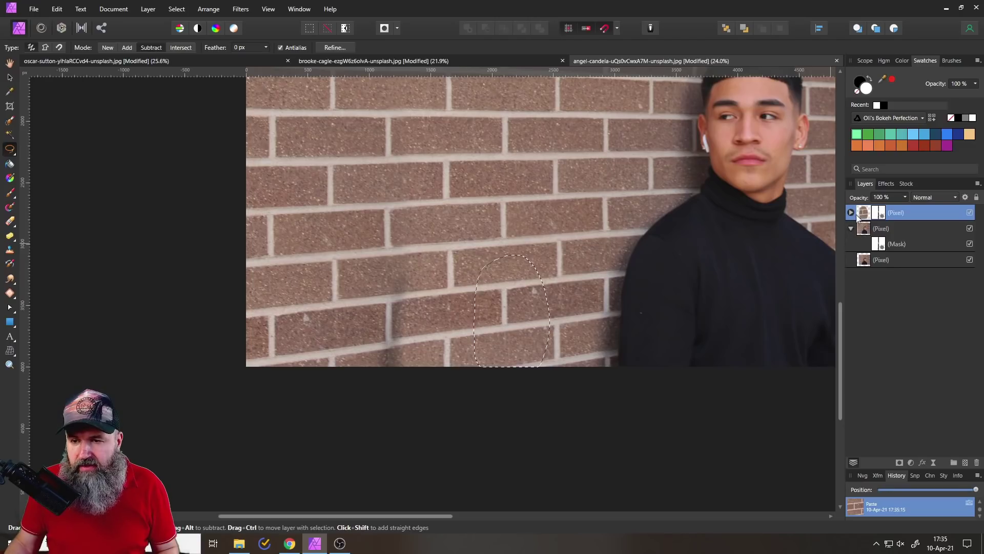
pyautogui.click(851, 213)
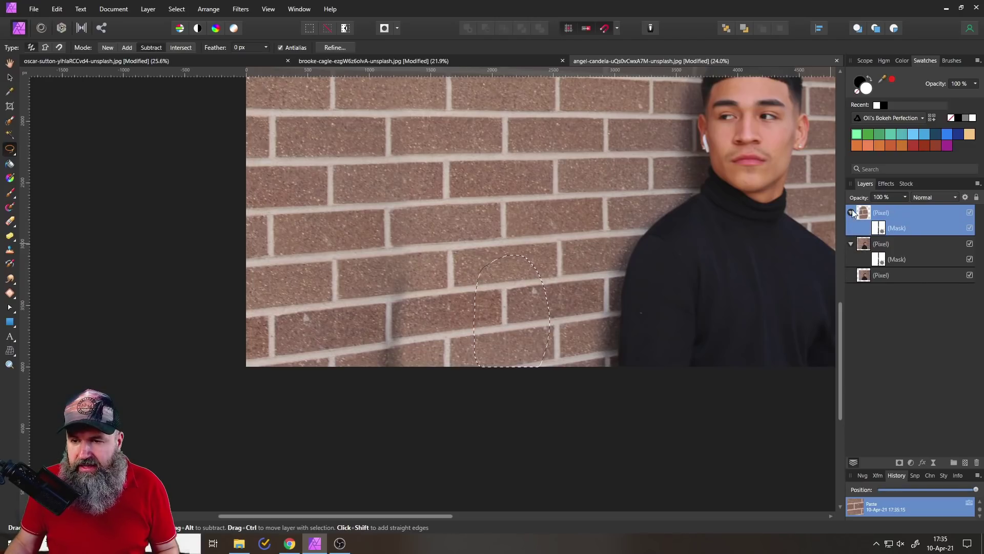
pyautogui.click(881, 230)
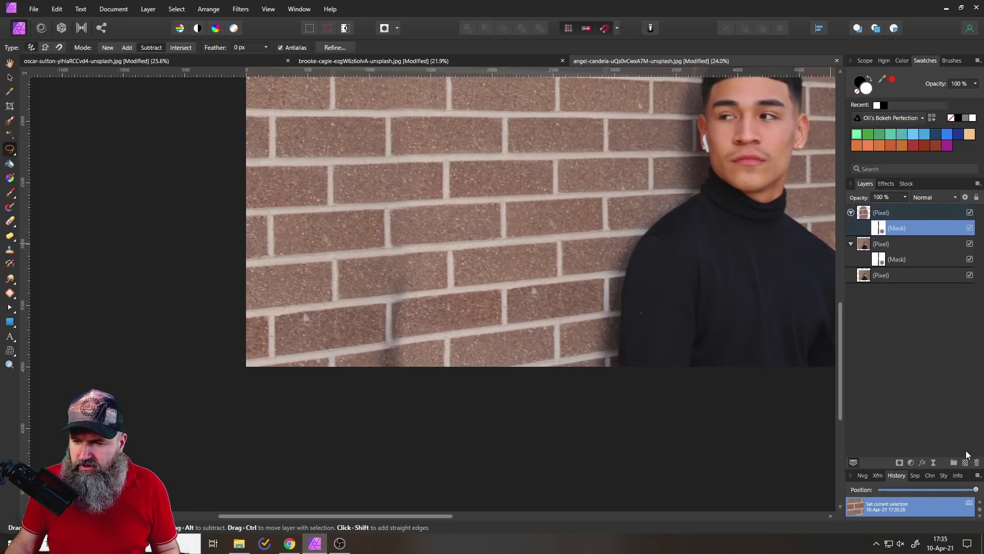
pyautogui.click(978, 463)
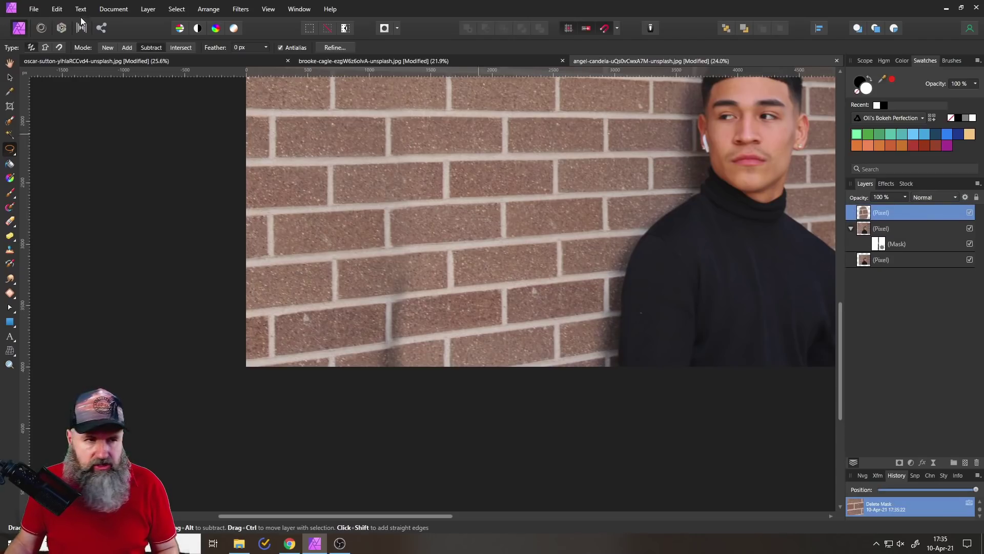
# Step: Move the brick patch left and down, and lower its opacity to 75%
pyautogui.click(9, 77)
pyautogui.scroll(3, 463, 269)
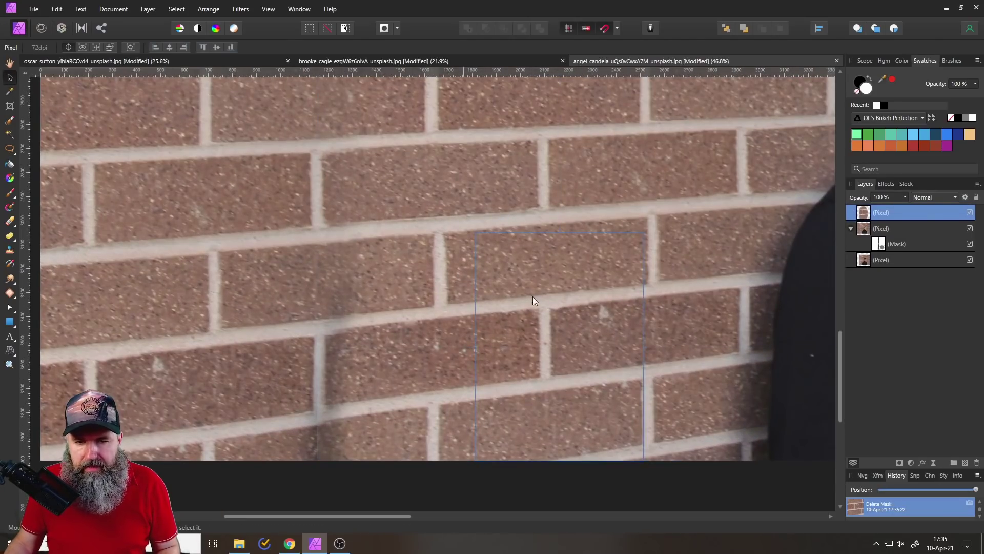
pyautogui.moveTo(574, 341); pyautogui.dragTo(357, 358)
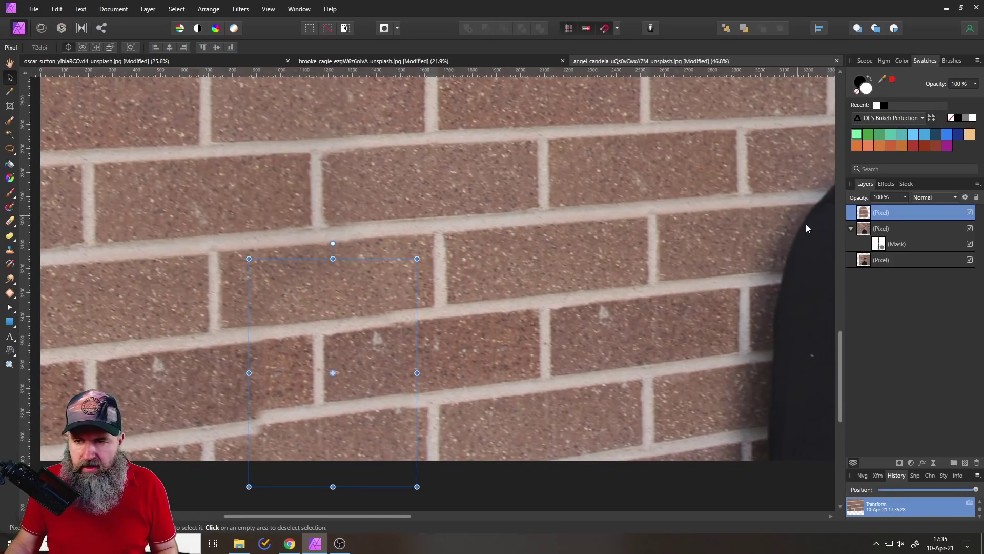
pyautogui.click(904, 199)
pyautogui.moveTo(908, 209); pyautogui.dragTo(890, 210)
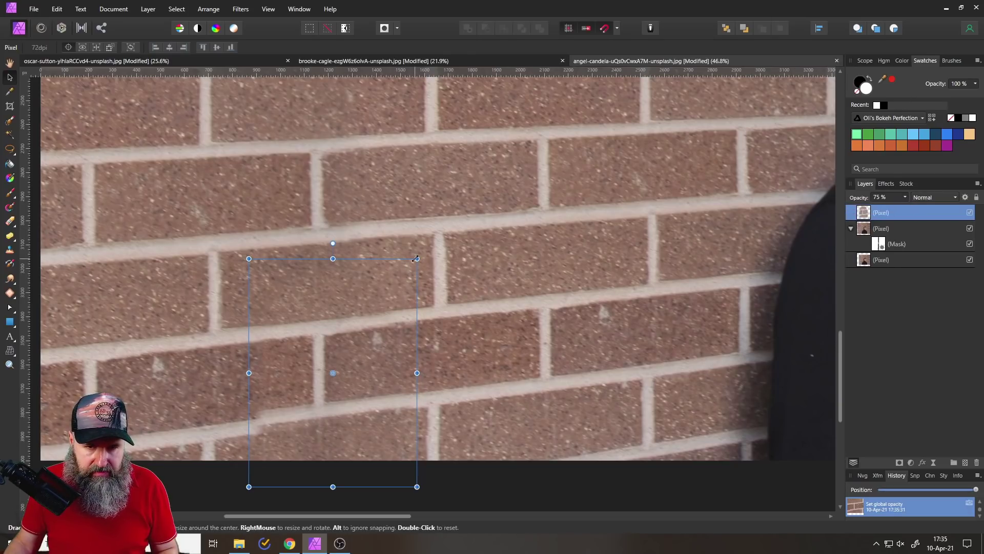
# Step: Enlarge and nudge the patch until its mortar rows align, then restore 100% opacity
pyautogui.moveTo(416, 259)
pyautogui.mouseDown()
pyautogui.moveTo(440, 232)
pyautogui.moveTo(423, 253)
pyautogui.mouseUp()
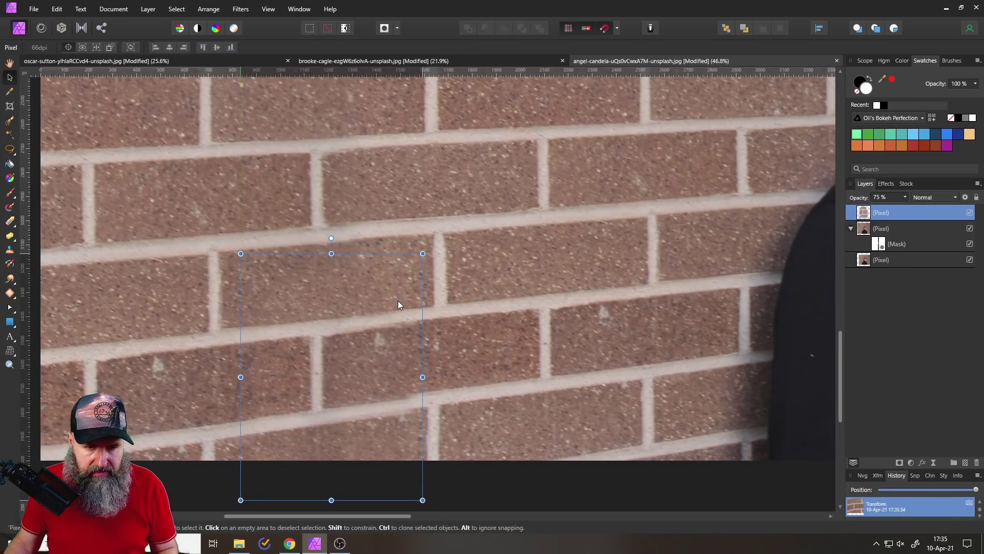
pyautogui.hotkey('shift', 'Right')
pyautogui.hotkey('shift', 'Right')
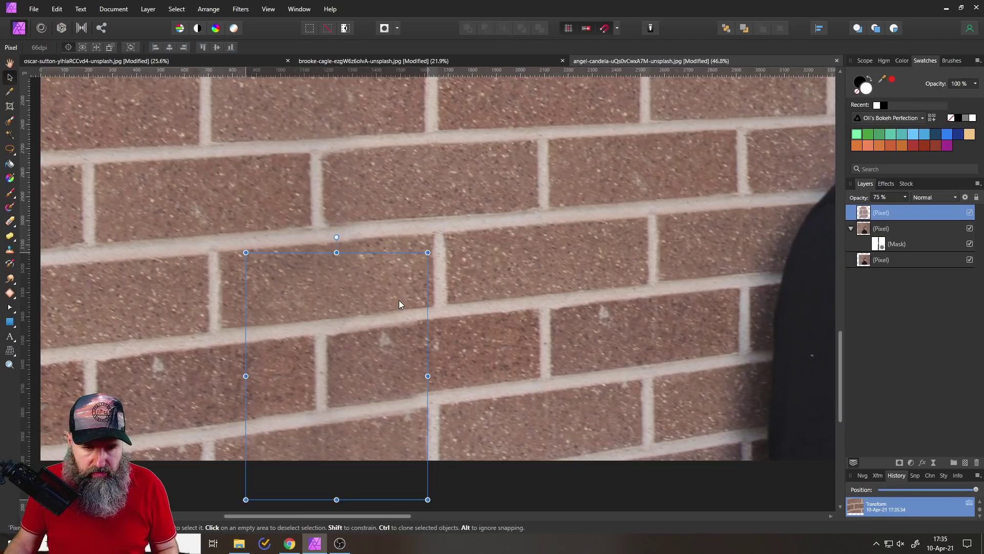
pyautogui.moveTo(399, 300); pyautogui.dragTo(399, 301)
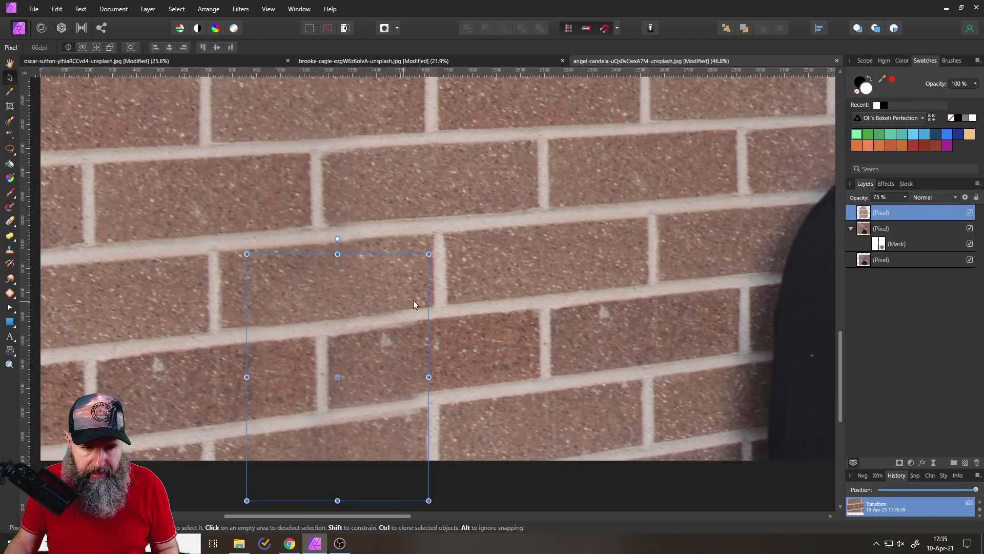
pyautogui.click(905, 200)
pyautogui.moveTo(905, 200); pyautogui.dragTo(956, 211)
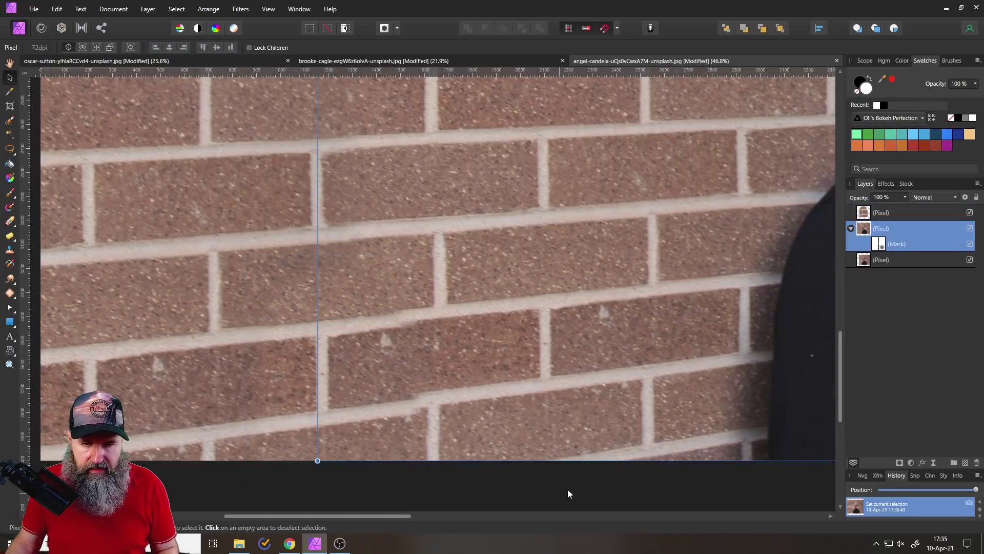
# Step: Nudge the top brick patch into place and rotate it about 0.9° to follow the mortar lines
pyautogui.scroll(-5, 564, 470)
pyautogui.click(253, 331)
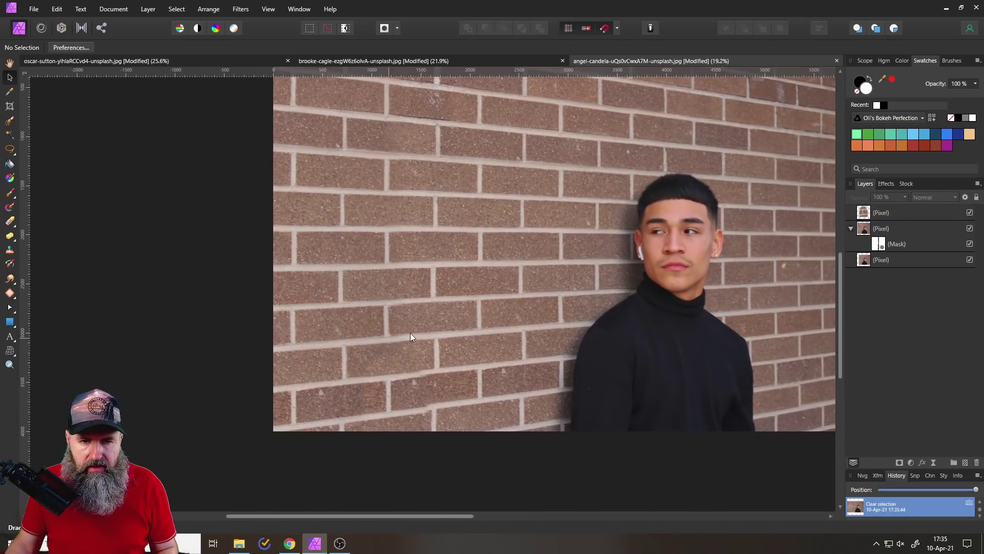
pyautogui.scroll(-3, 413, 331)
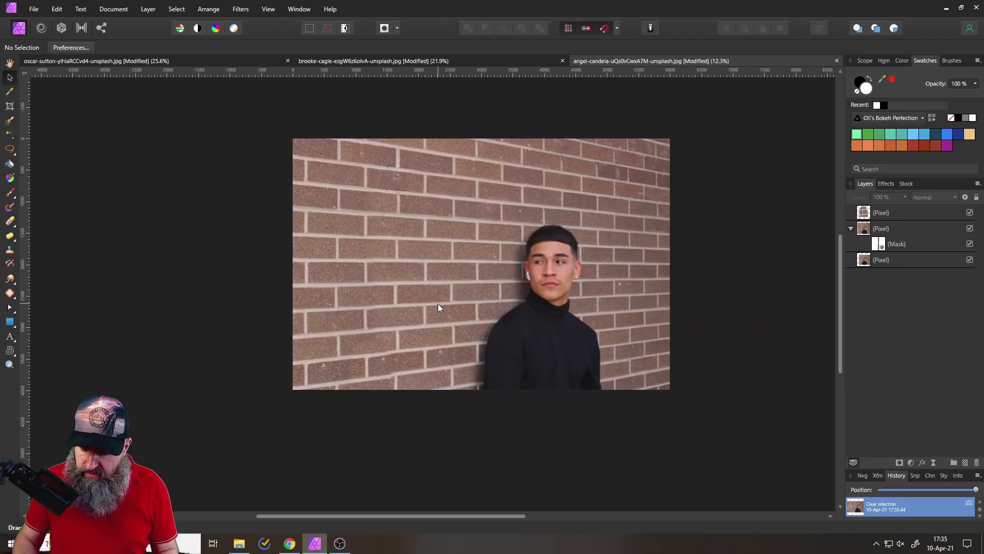
pyautogui.scroll(3, 438, 308)
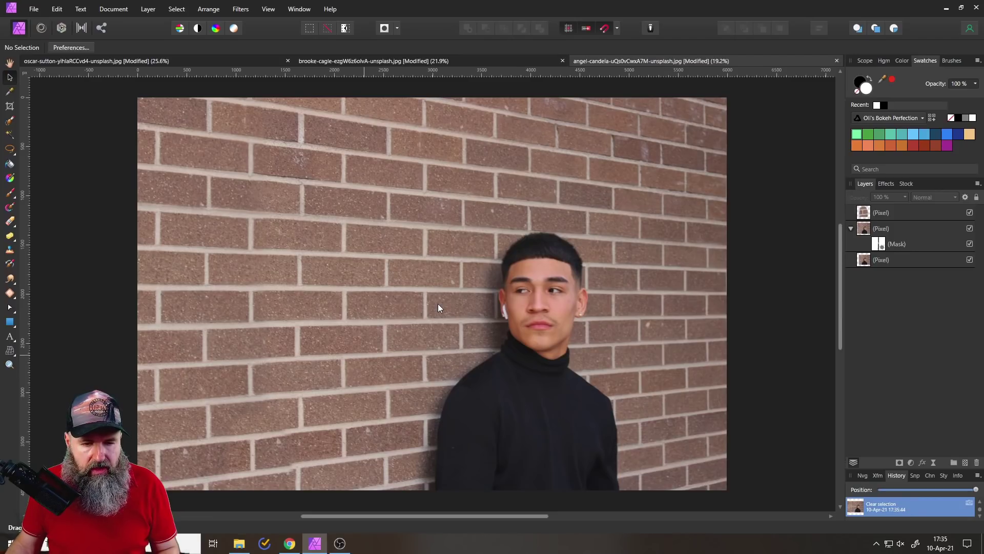
pyautogui.scroll(5, 309, 482)
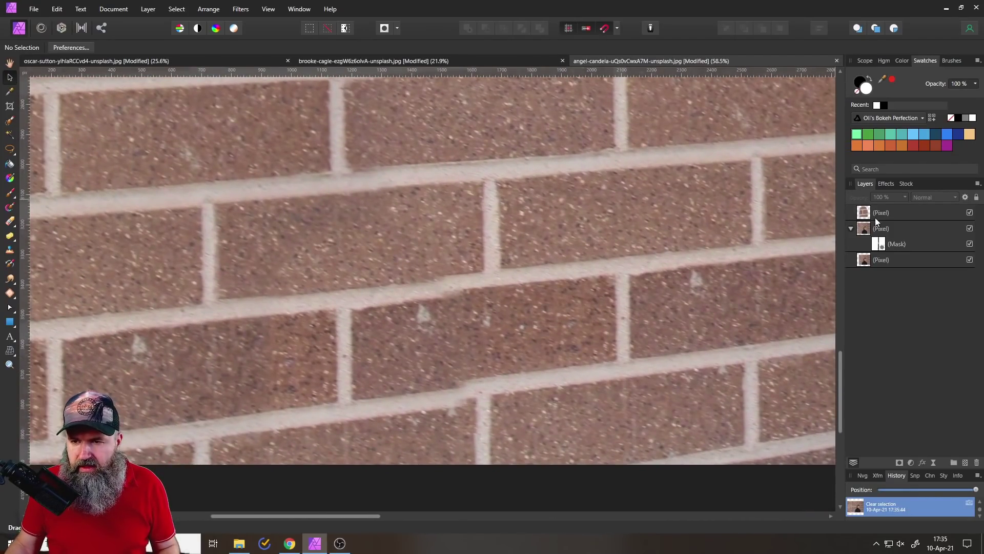
pyautogui.click(874, 214)
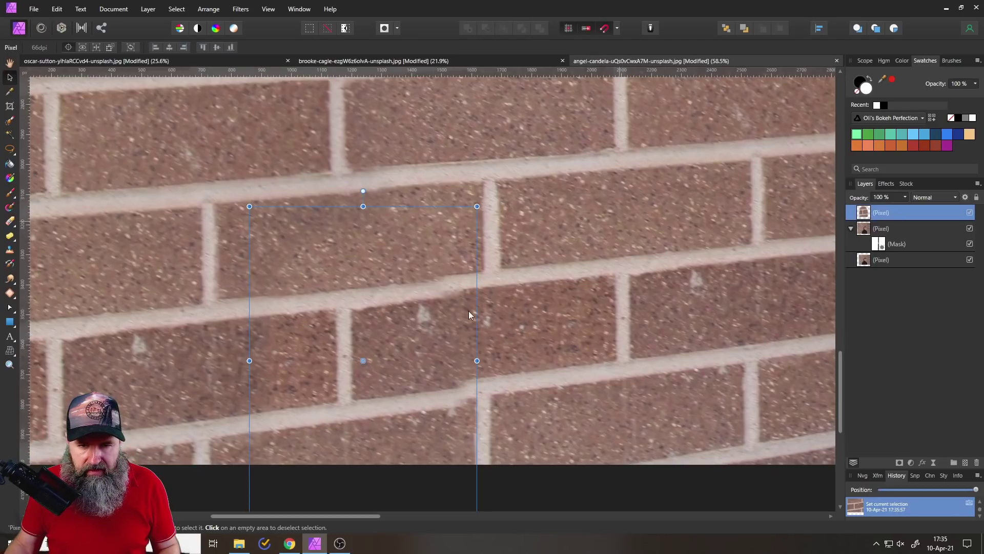
pyautogui.moveTo(428, 323); pyautogui.dragTo(428, 320)
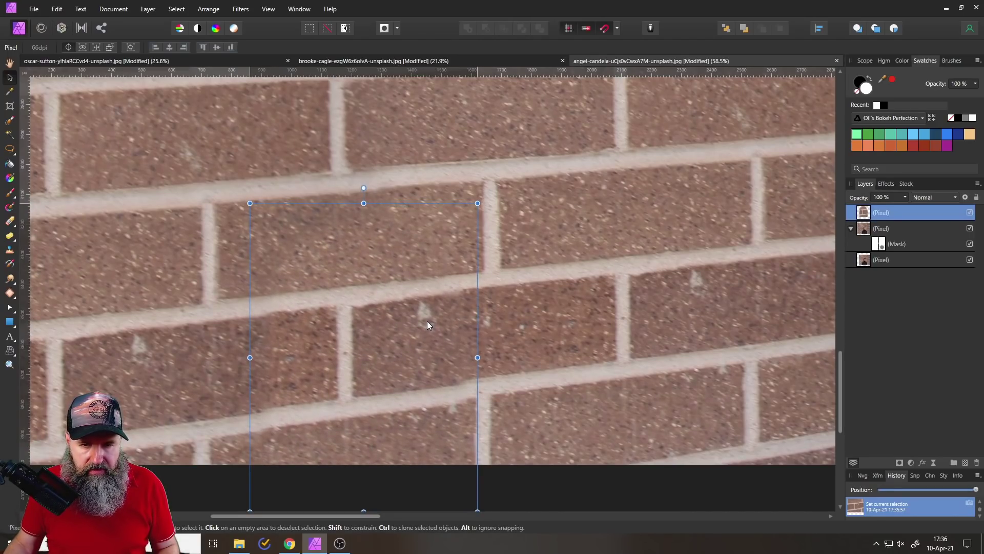
pyautogui.press('Down')
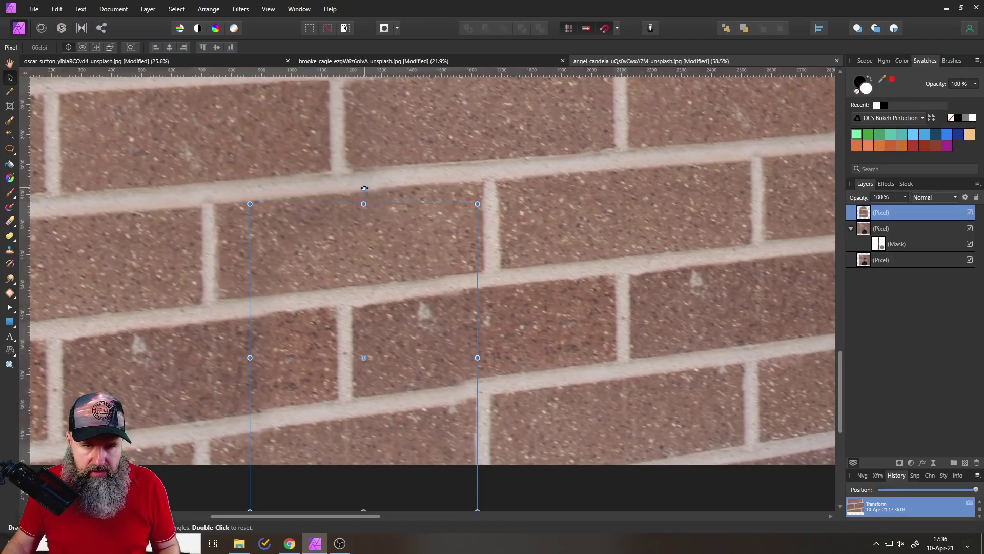
pyautogui.moveTo(362, 188); pyautogui.dragTo(362, 188)
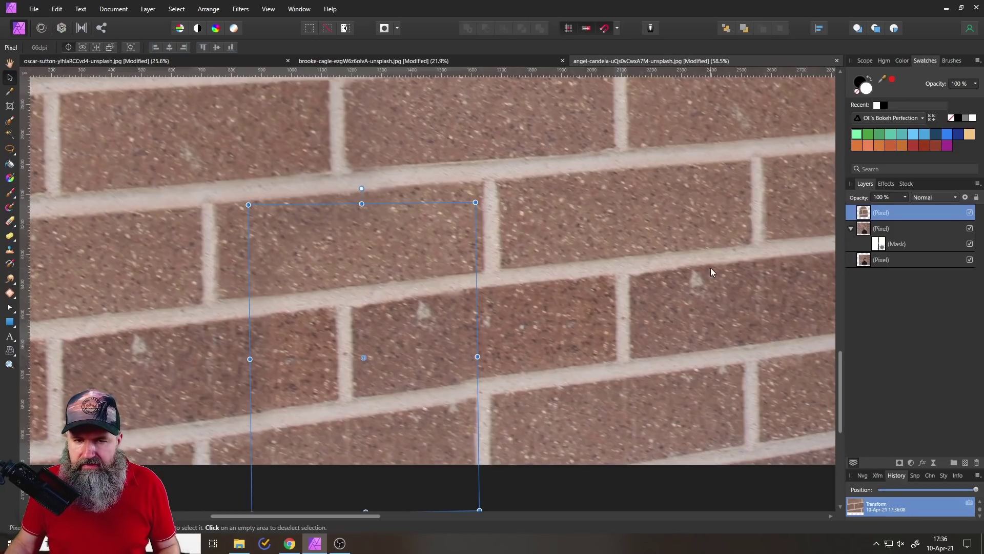
# Step: Add a new pixel layer and pick the Inpainting Brush sampling Current Layer & Below
pyautogui.click(966, 463)
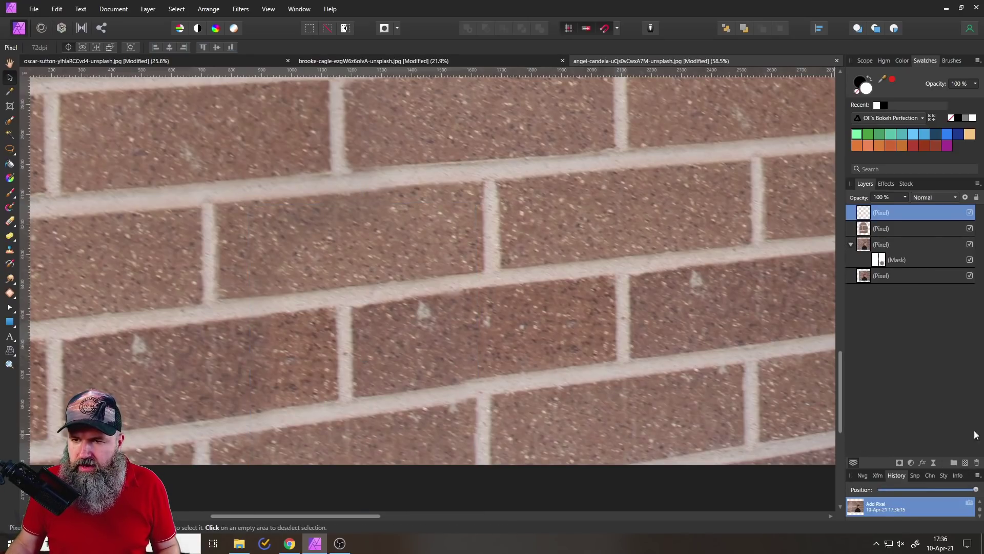
pyautogui.click(9, 295)
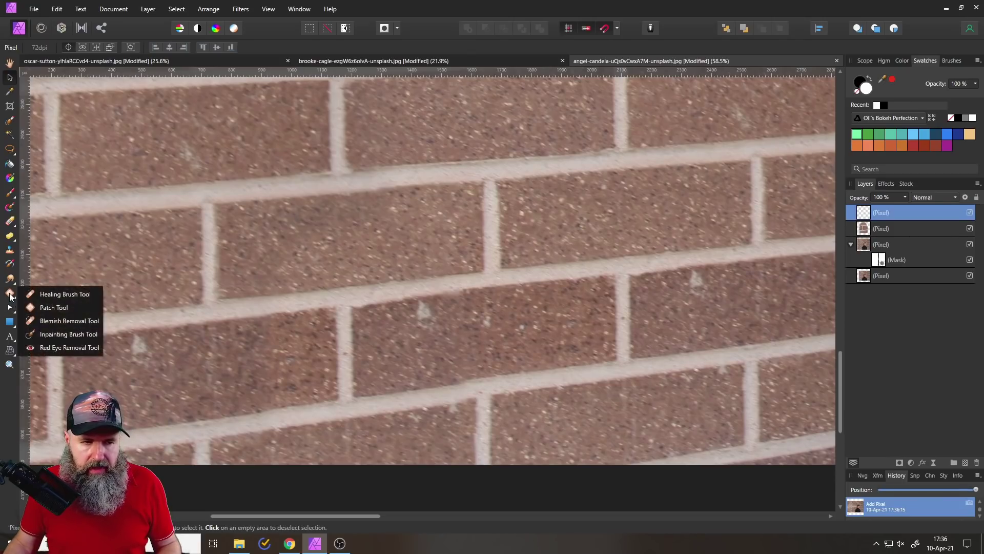
pyautogui.click(47, 334)
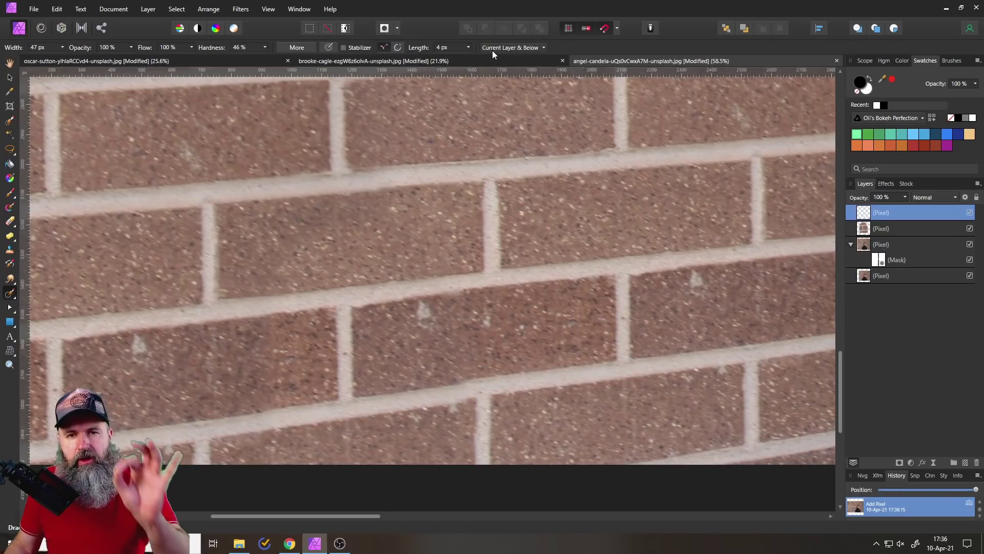
pyautogui.click(529, 48)
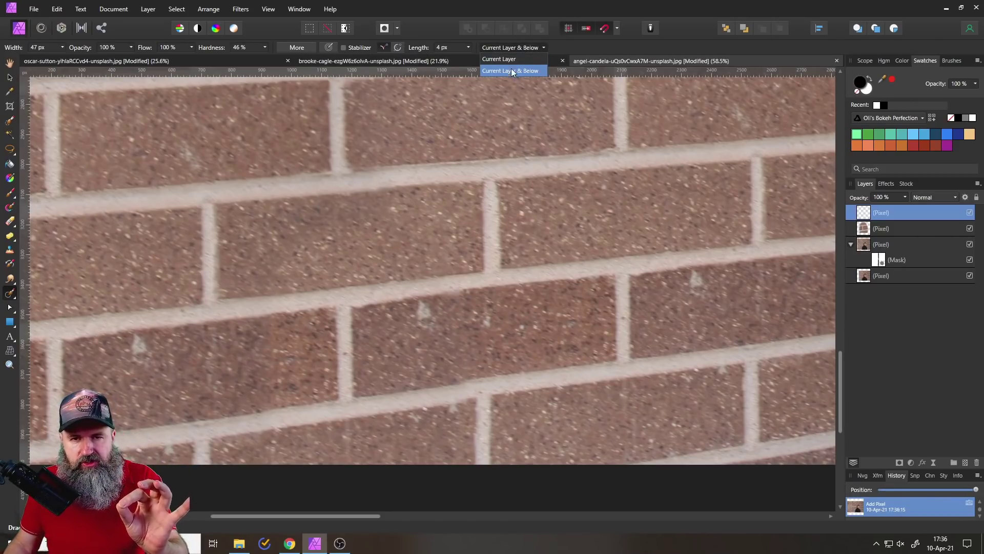
pyautogui.click(514, 47)
# Step: Inpaint the light spots on the bricks, including the one beside the man's shoulder
pyautogui.moveTo(130, 340); pyautogui.dragTo(136, 349)
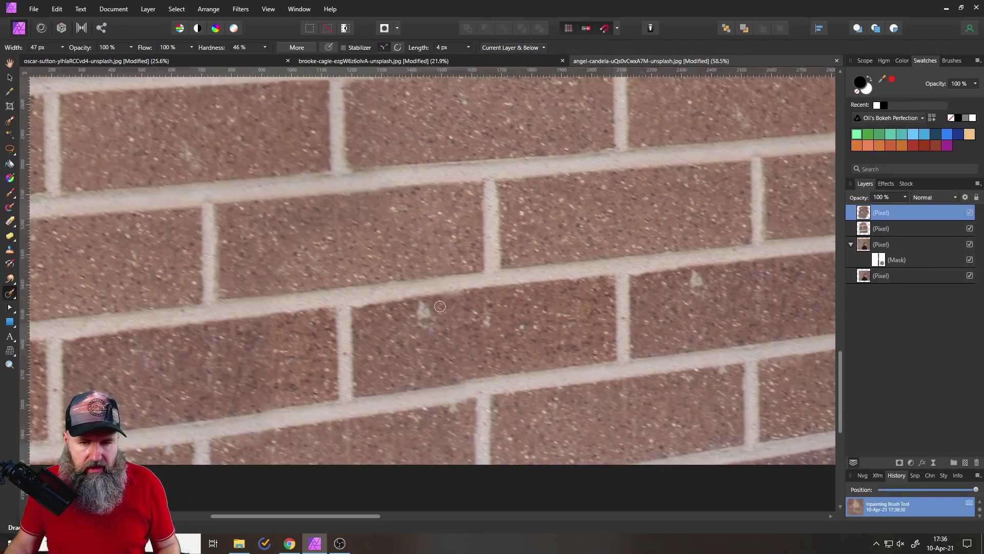
pyautogui.moveTo(445, 310)
pyautogui.mouseDown()
pyautogui.moveTo(419, 315)
pyautogui.moveTo(427, 336)
pyautogui.mouseUp()
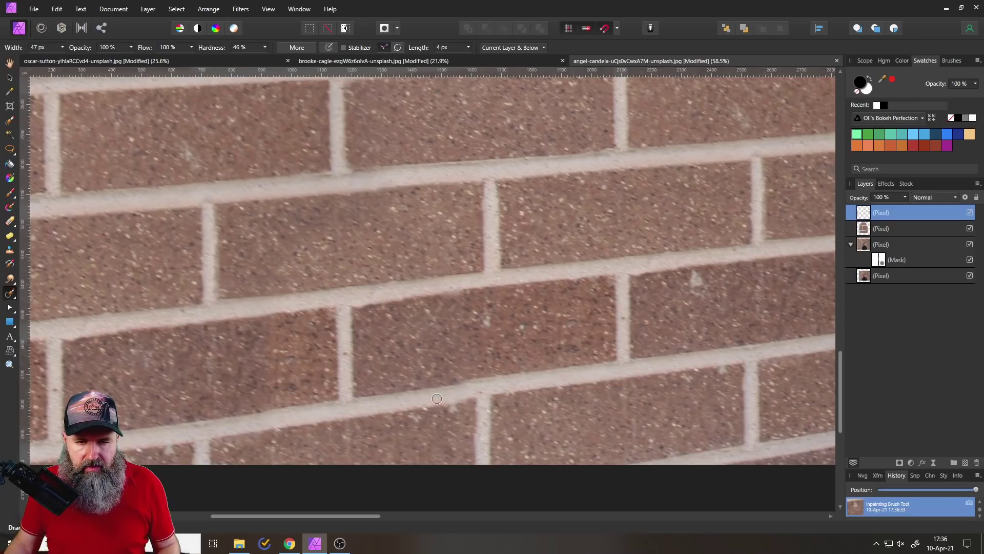
pyautogui.hotkey('ctrl', '0')
pyautogui.scroll(3, 559, 335)
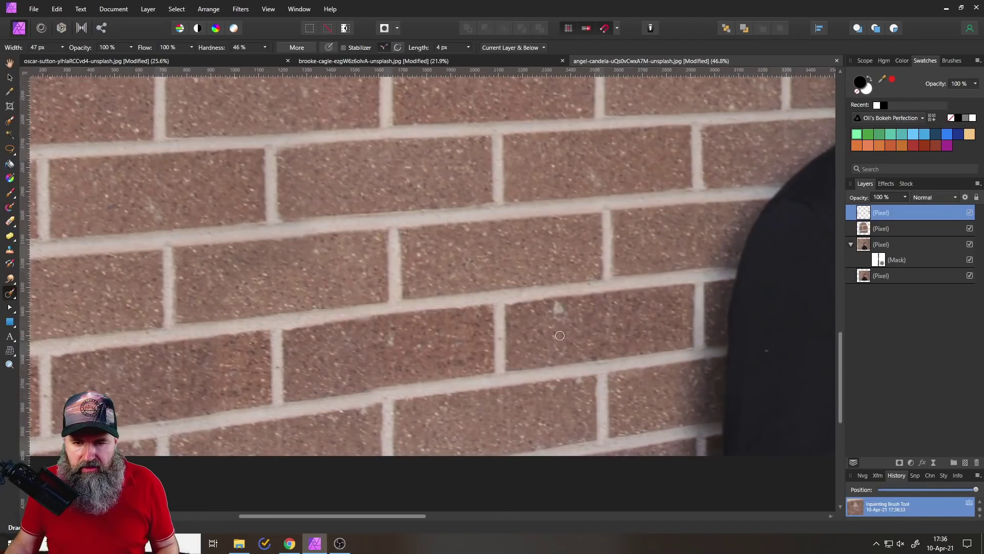
pyautogui.moveTo(556, 302); pyautogui.dragTo(558, 321)
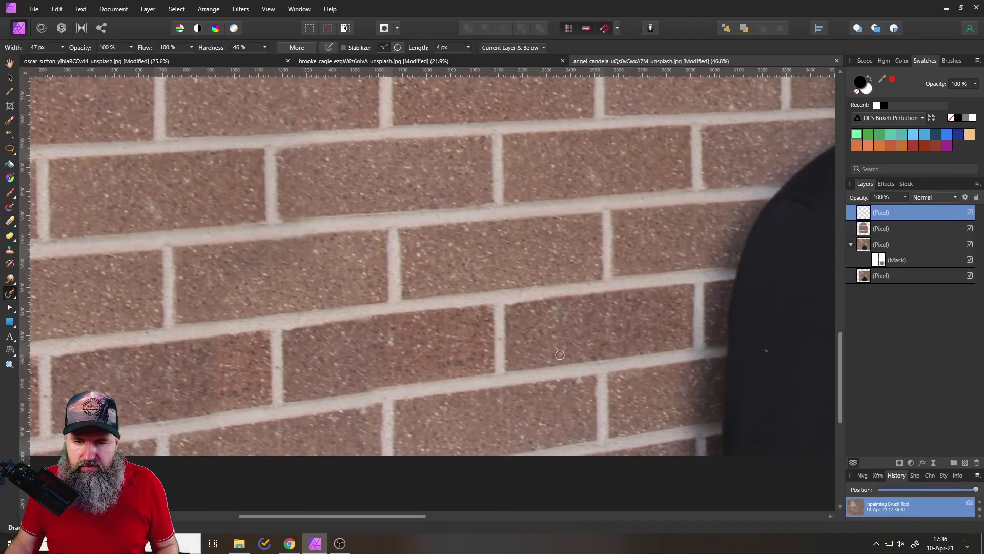
# Step: Inpaint the spots on the upper brick wall and lower-left bricks, then fit the photo to view
pyautogui.scroll(-3, 534, 329)
pyautogui.scroll(5, 534, 328)
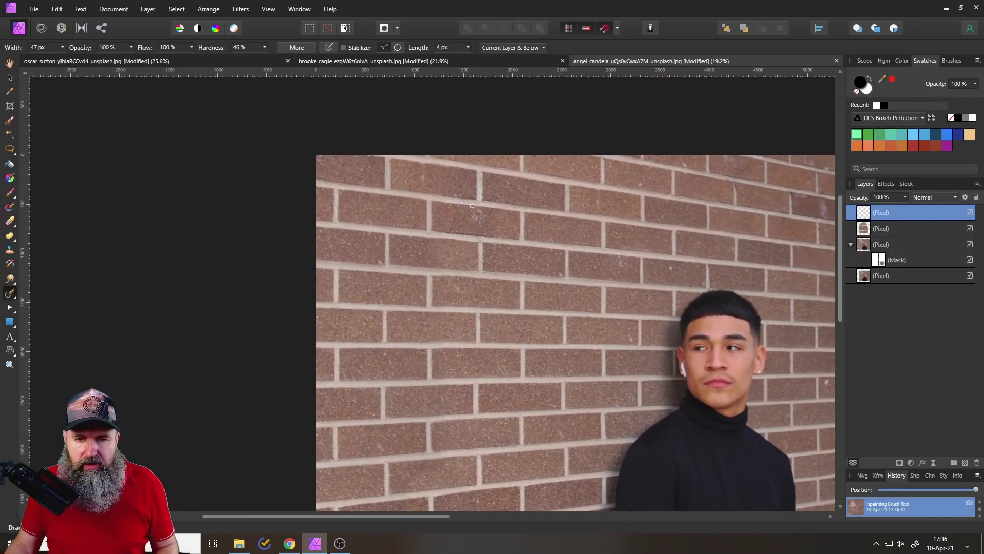
pyautogui.scroll(3, 405, 266)
pyautogui.moveTo(342, 250); pyautogui.dragTo(350, 255)
pyautogui.scroll(-4, 499, 312)
pyautogui.hscroll(2, 500, 312)
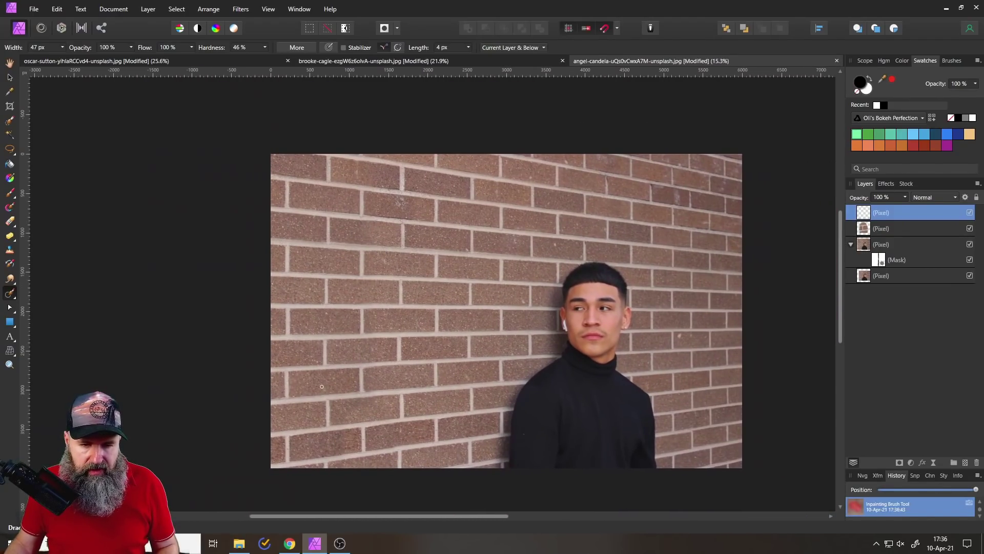
pyautogui.moveTo(323, 385); pyautogui.dragTo(325, 388)
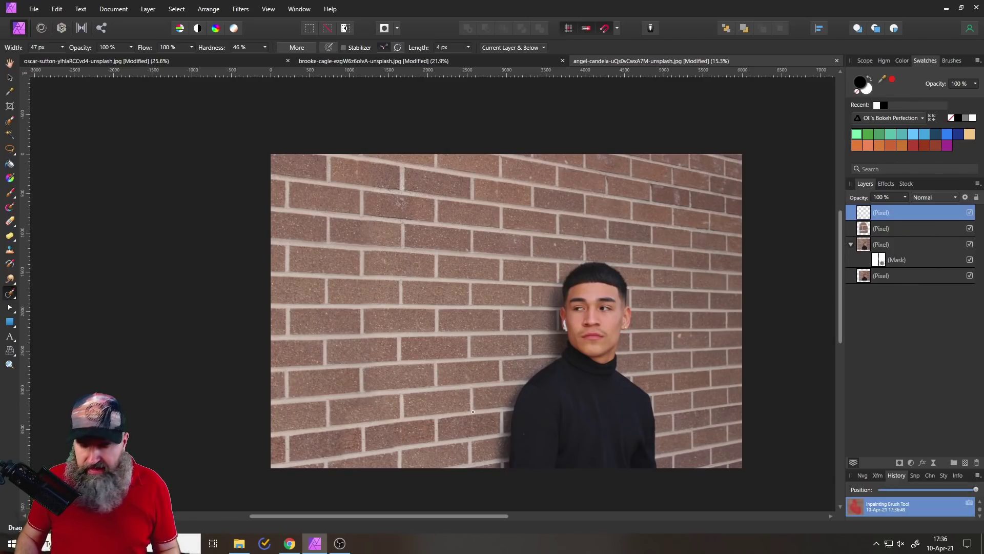
pyautogui.hotkey('ctrl', '0')
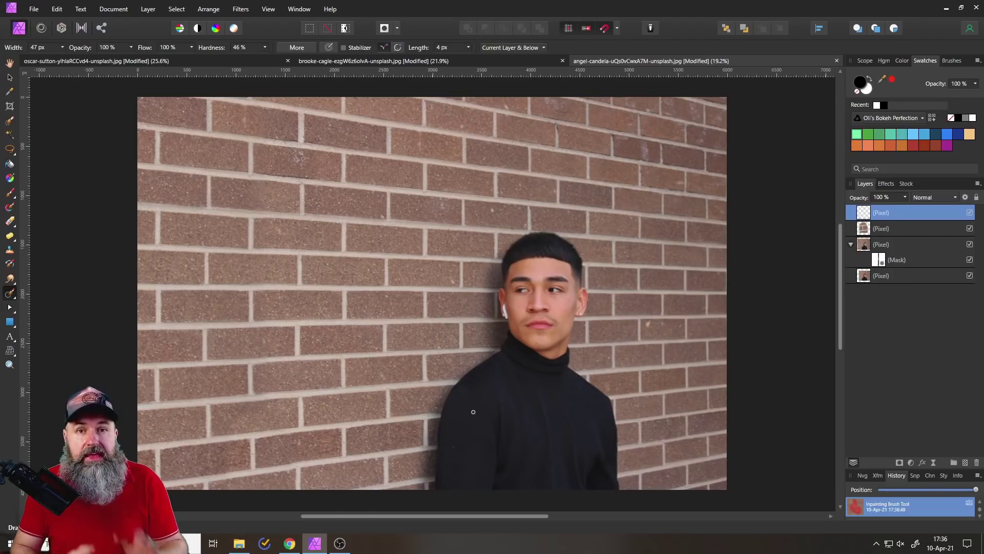